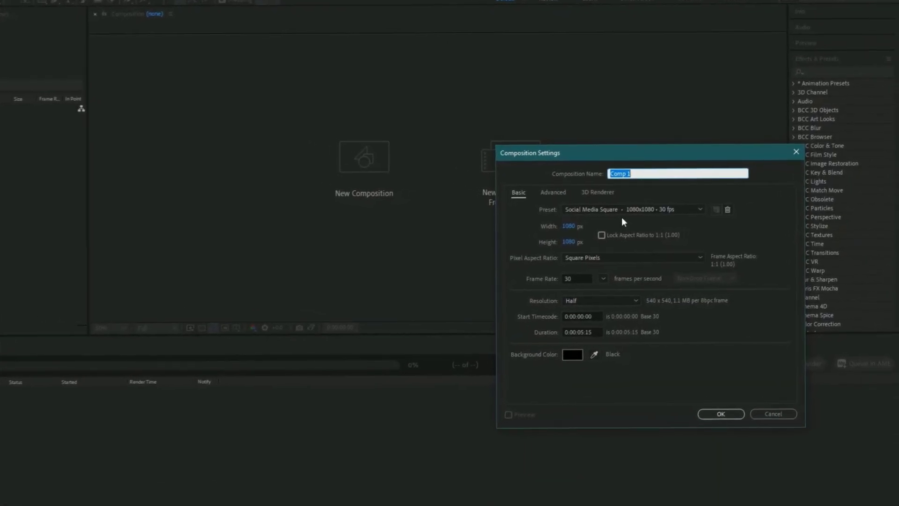
- Name the new composition "subscribe" and create it with the Social Media Square 1080x1080, 30 fps preset
{"action": "type", "text": "subscr"}
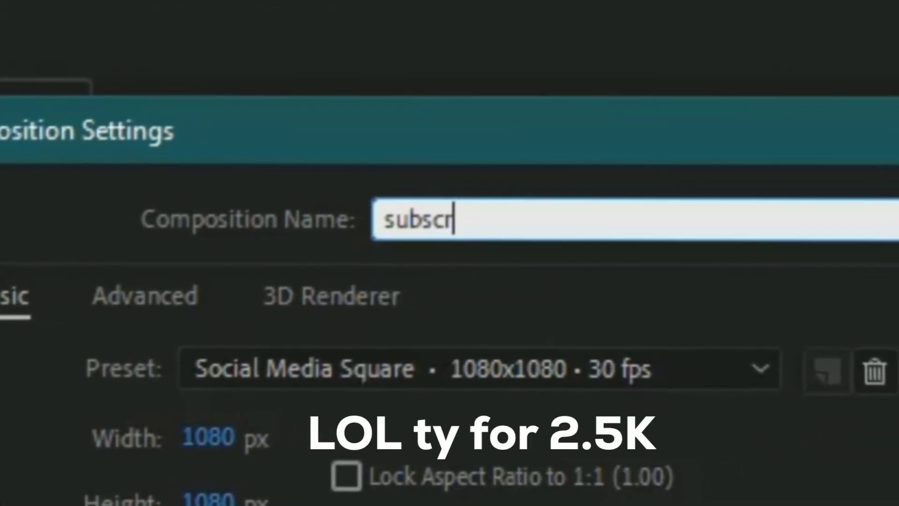
{"action": "type", "text": "ibe"}
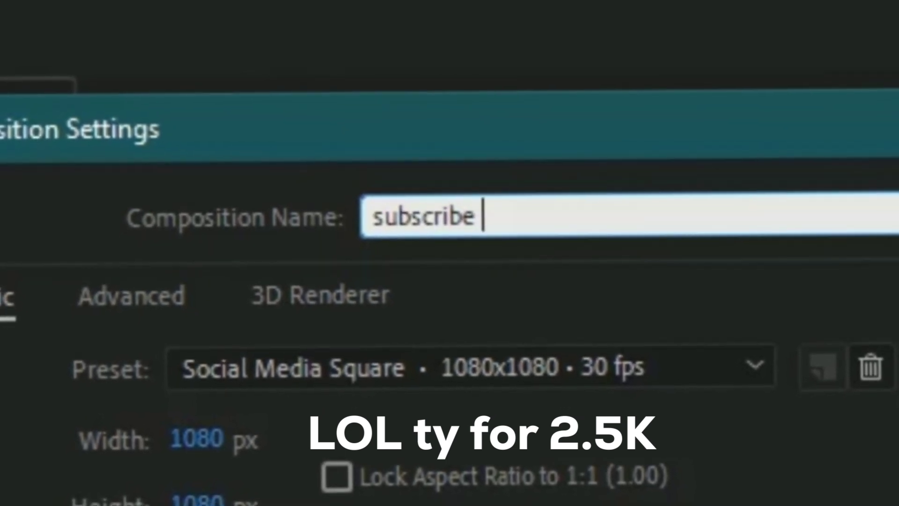
{"action": "key", "text": "Return"}
- Add a new shape layer to the composition and trim its end to 1 second 20 frames
{"action": "right_click", "coordinate": [133, 420]}
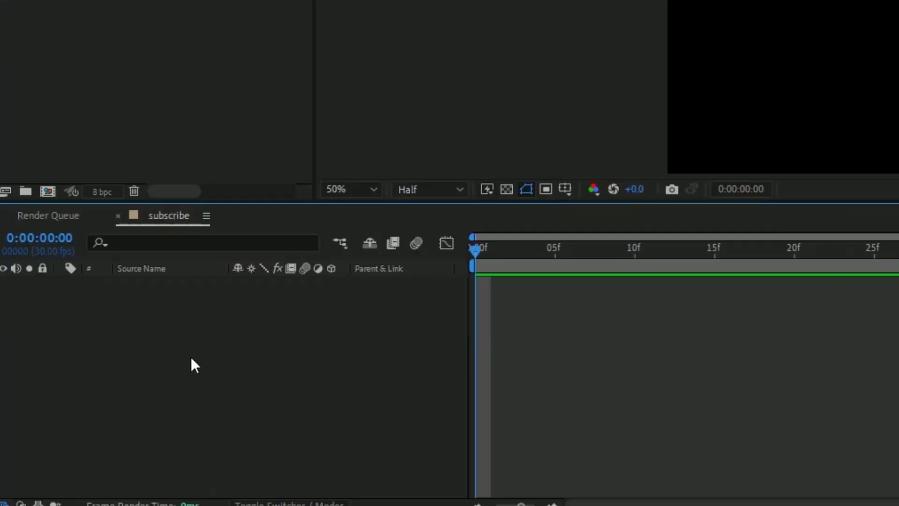
{"action": "right_click", "coordinate": [82, 427]}
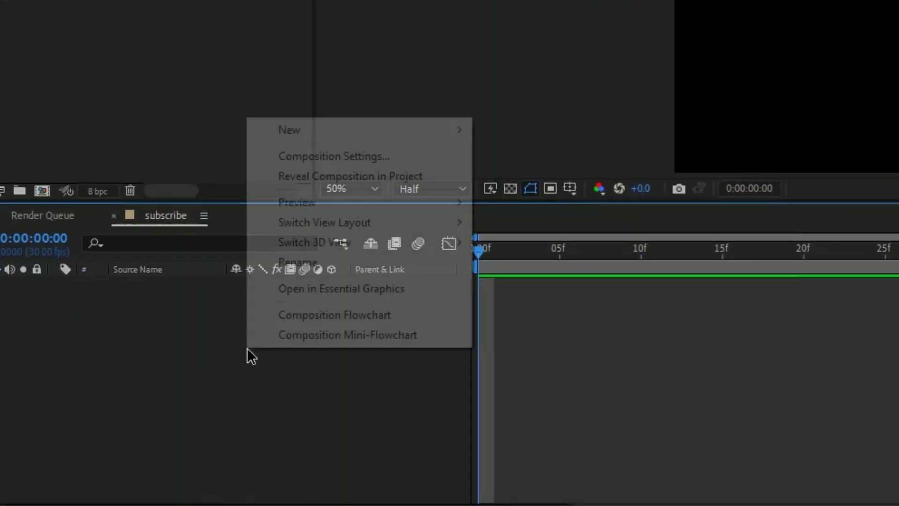
{"action": "mouse_move", "coordinate": [325, 126]}
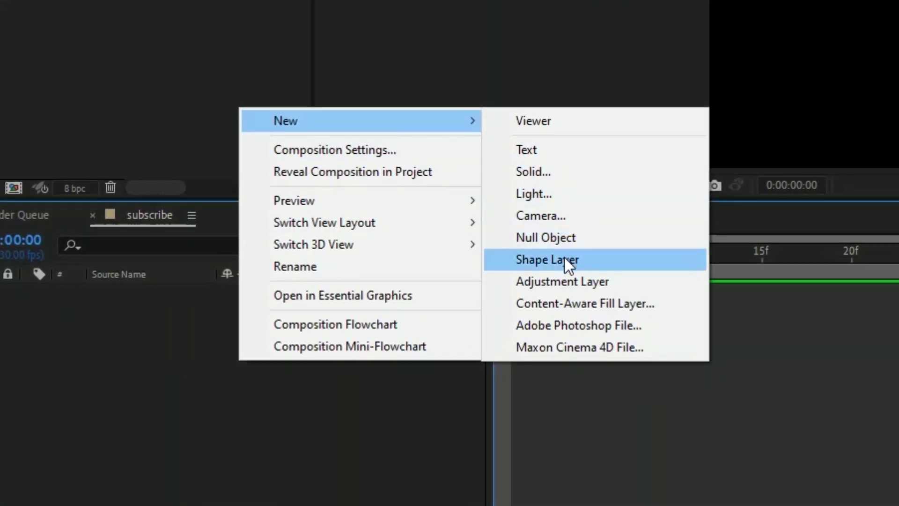
{"action": "left_click", "coordinate": [565, 258]}
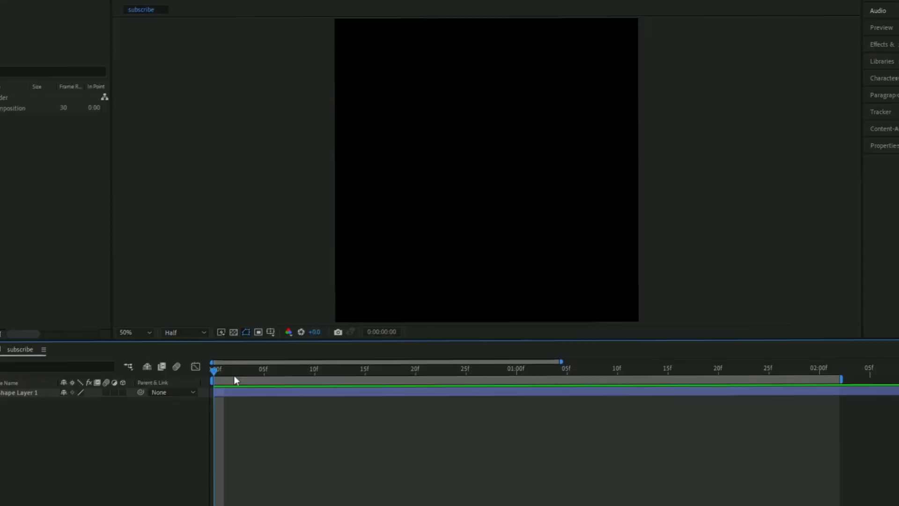
{"action": "left_click_drag", "start_coordinate": [213, 373], "coordinate": [735, 378]}
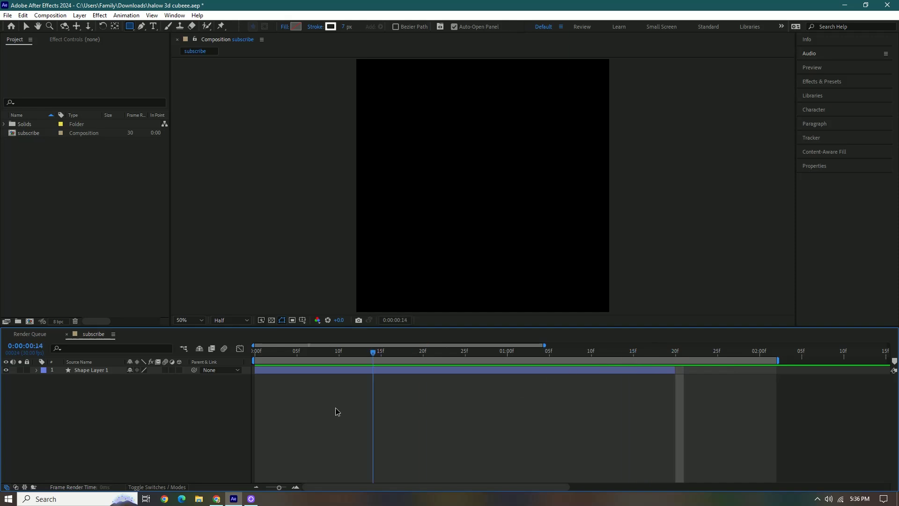
{"action": "key", "text": "Home"}
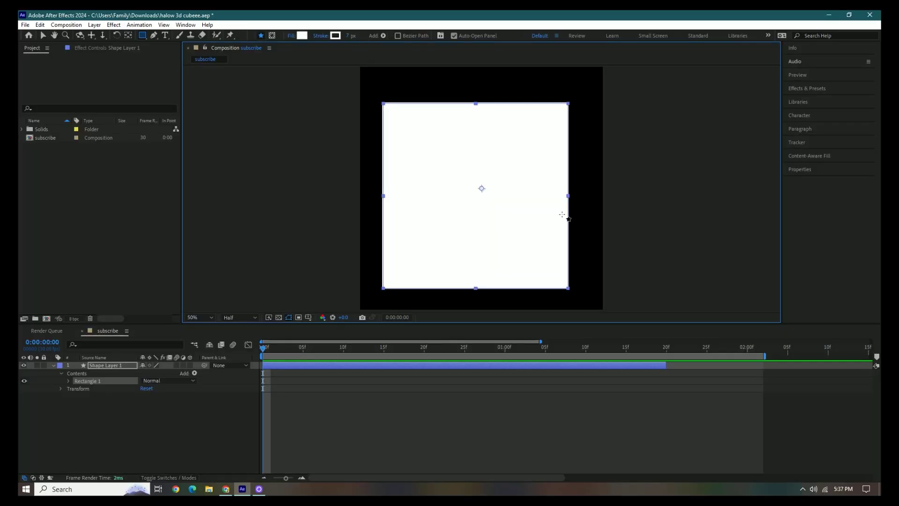
- Center the shape layer's anchor point in its layer content
{"action": "right_click", "coordinate": [118, 365]}
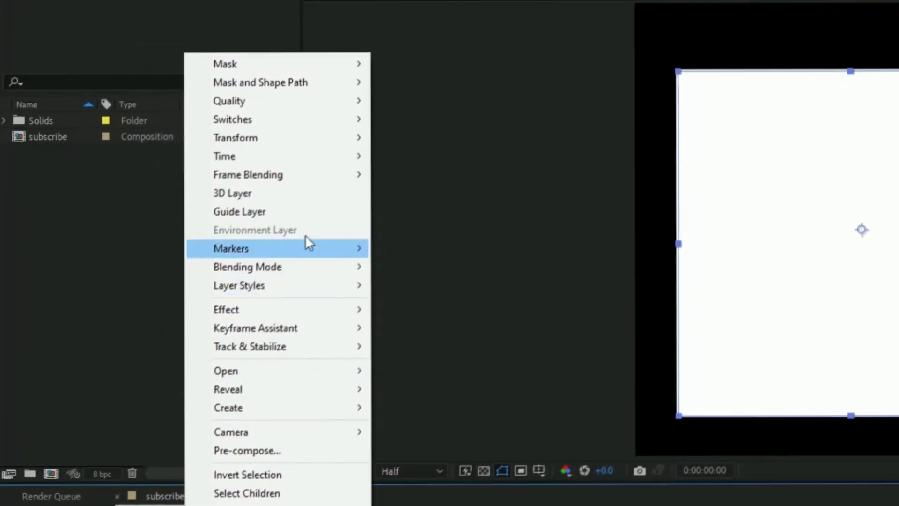
{"action": "mouse_move", "coordinate": [302, 149]}
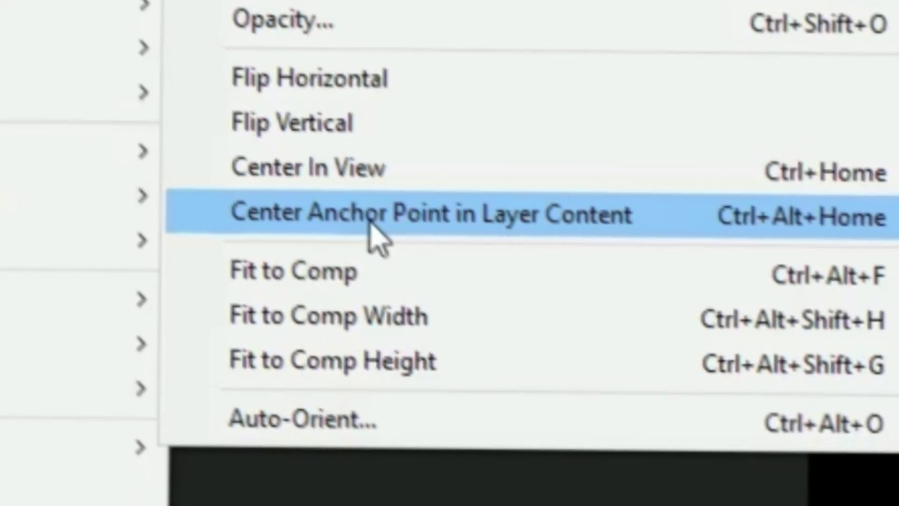
{"action": "left_click", "coordinate": [359, 219]}
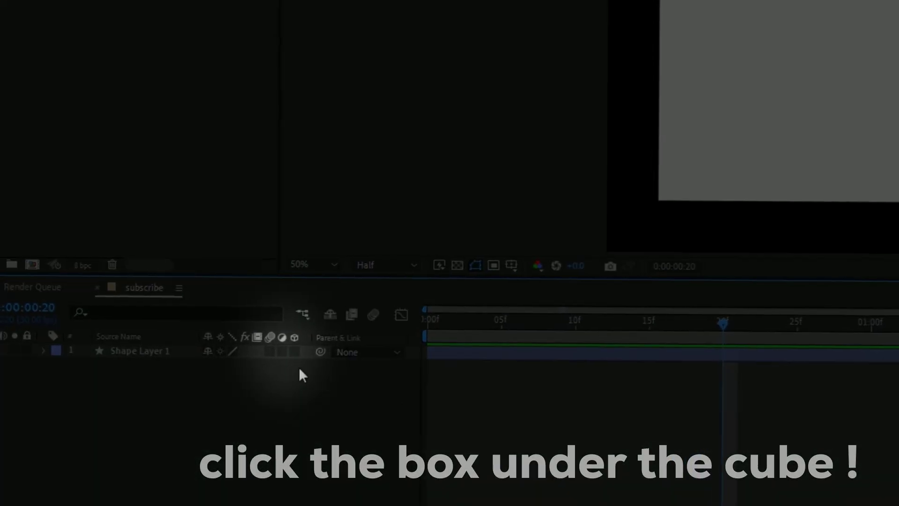
- Make Shape Layer 1 a 3D layer and duplicate it until there are six shape layers
{"action": "left_click", "coordinate": [285, 353]}
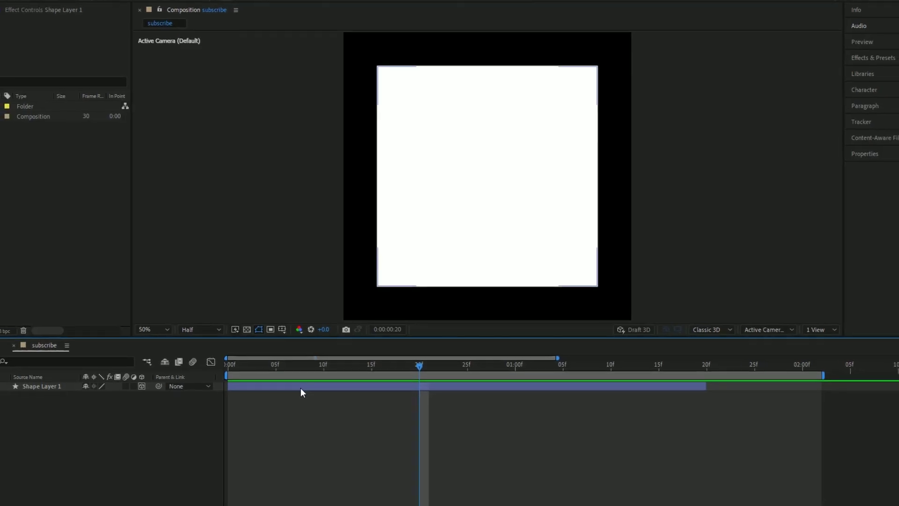
{"action": "left_click", "coordinate": [525, 355]}
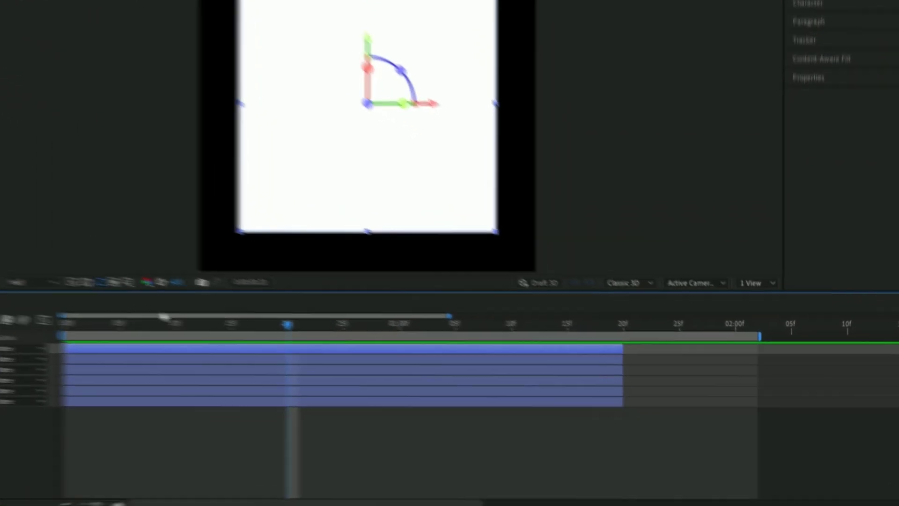
- Switch the 3D view to Custom View 1 and set Shape Layer 5's Y Rotation to 90°
{"action": "left_click", "coordinate": [696, 284]}
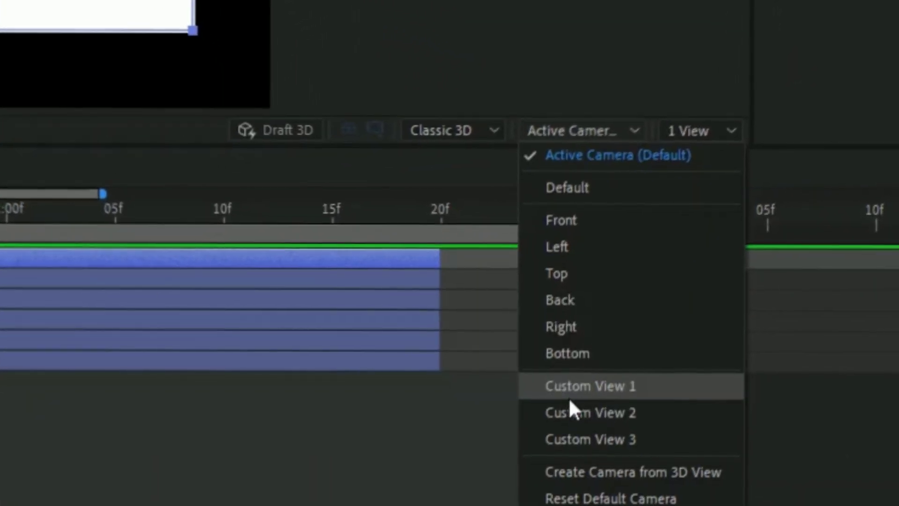
{"action": "left_click", "coordinate": [588, 386]}
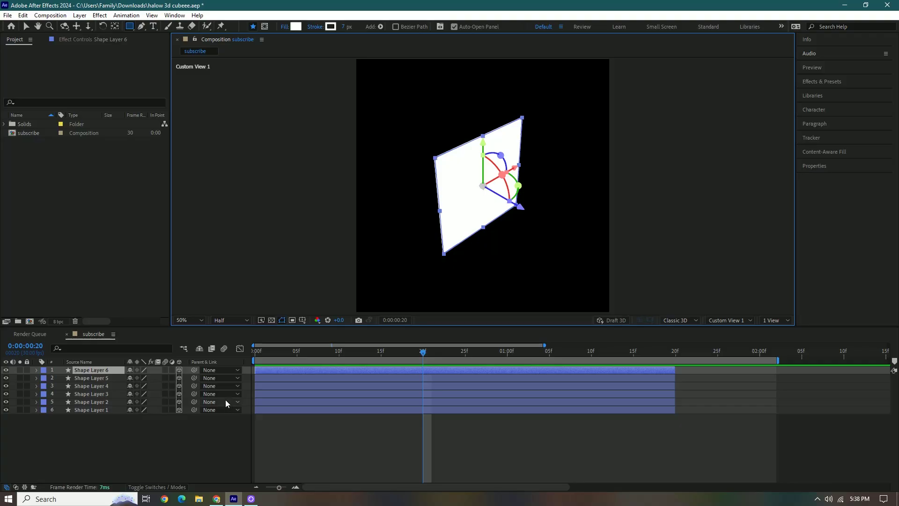
{"action": "left_click", "coordinate": [99, 377]}
{"action": "key", "text": "r"}
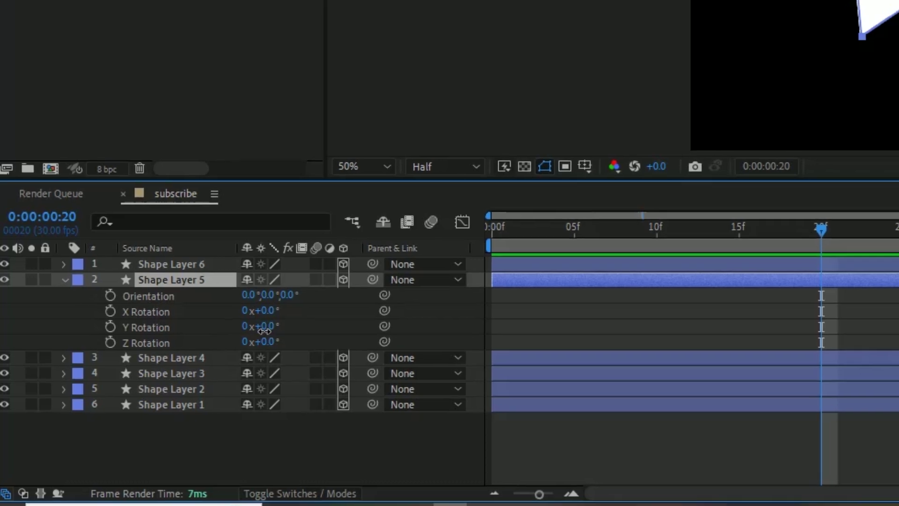
{"action": "left_click", "coordinate": [264, 326]}
{"action": "type", "text": "90"}
{"action": "key", "text": "Return"}
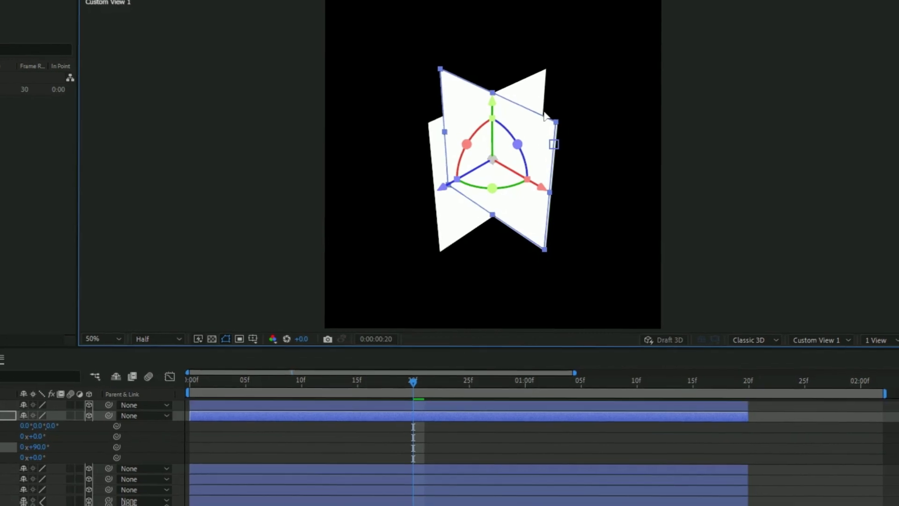
- Snap Shape Layer 5 to the right edge of the front square as a side face of the cube
{"action": "left_click_drag", "start_coordinate": [544, 113], "coordinate": [541, 84]}
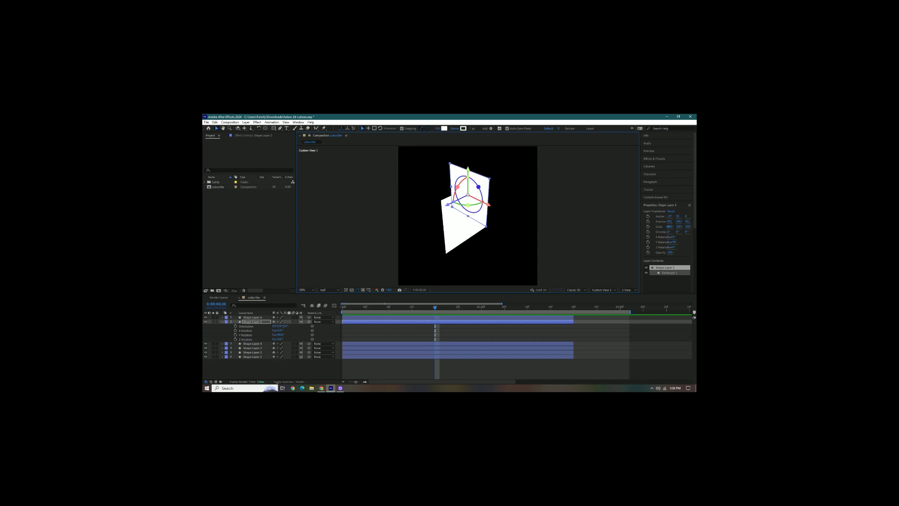
{"action": "left_click", "coordinate": [222, 322]}
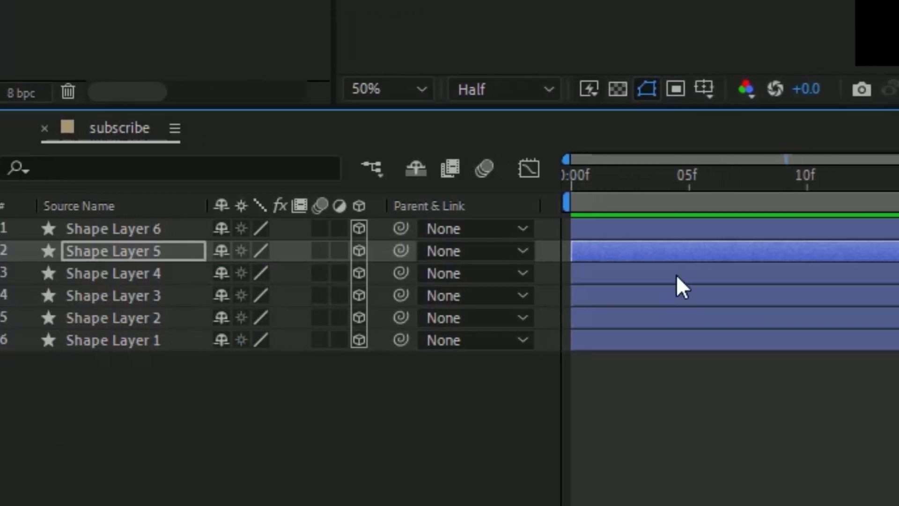
- Set Shape Layer 4's X Rotation to 90° and snap it to the front square's lower edge as the cube's bottom face
{"action": "left_click", "coordinate": [676, 275]}
{"action": "key", "text": "r"}
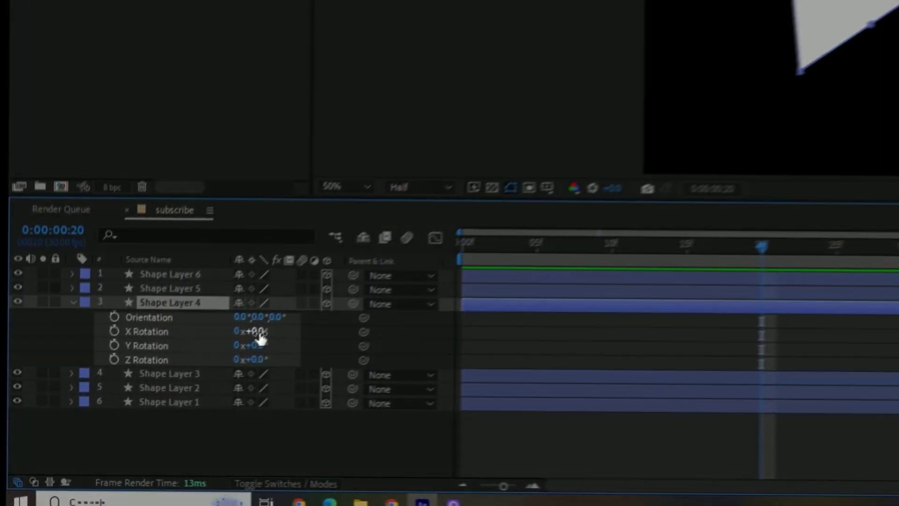
{"action": "left_click_drag", "start_coordinate": [261, 334], "coordinate": [294, 334]}
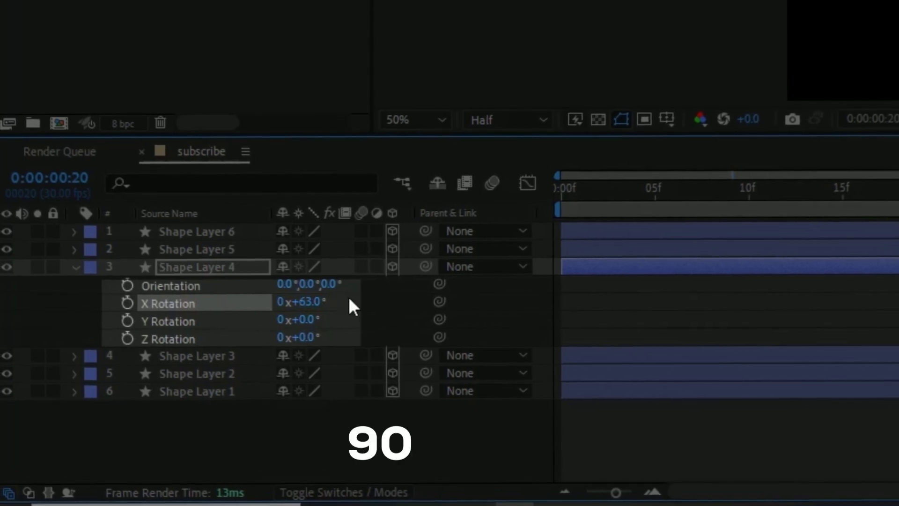
{"action": "left_click_drag", "start_coordinate": [348, 296], "coordinate": [375, 297]}
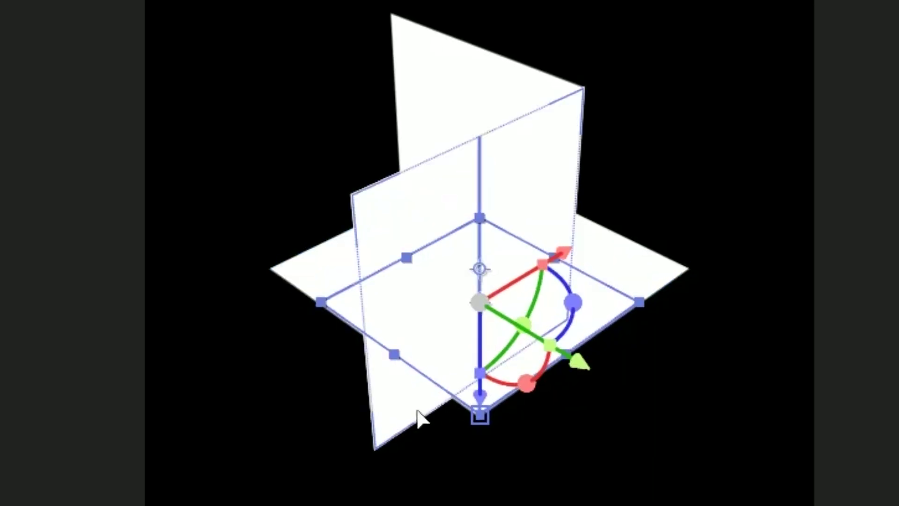
{"action": "left_click_drag", "start_coordinate": [417, 411], "coordinate": [354, 431]}
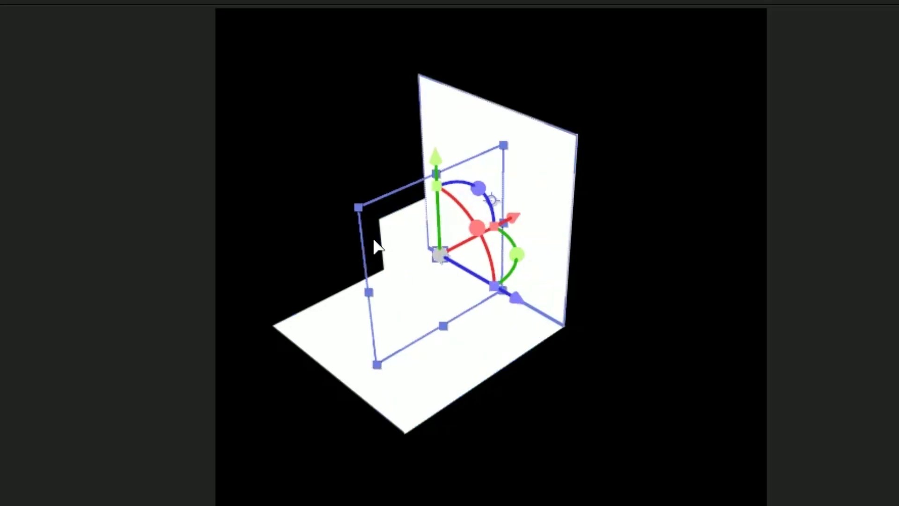
- Move Shape Layer 3 backward and snap it to the side and bottom faces as the cube's rear face
{"action": "left_click_drag", "start_coordinate": [374, 239], "coordinate": [290, 209]}
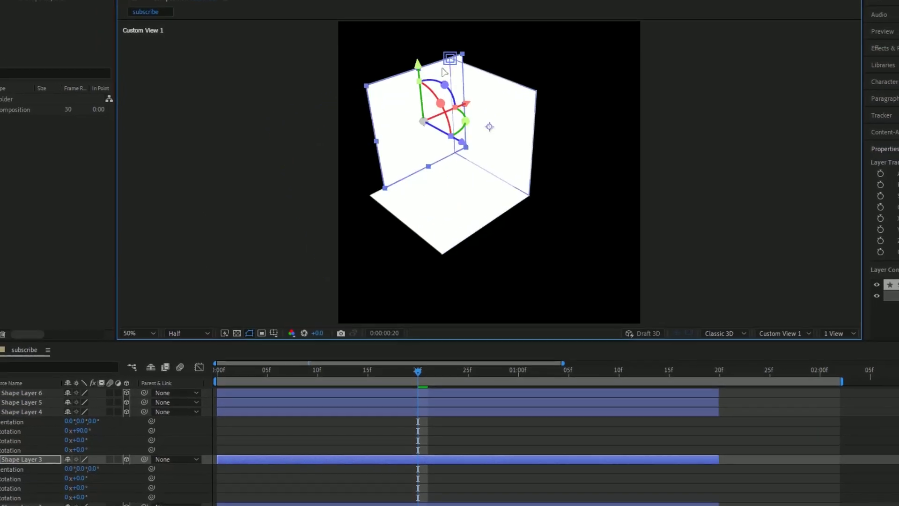
{"action": "left_click_drag", "start_coordinate": [367, 93], "coordinate": [336, 111]}
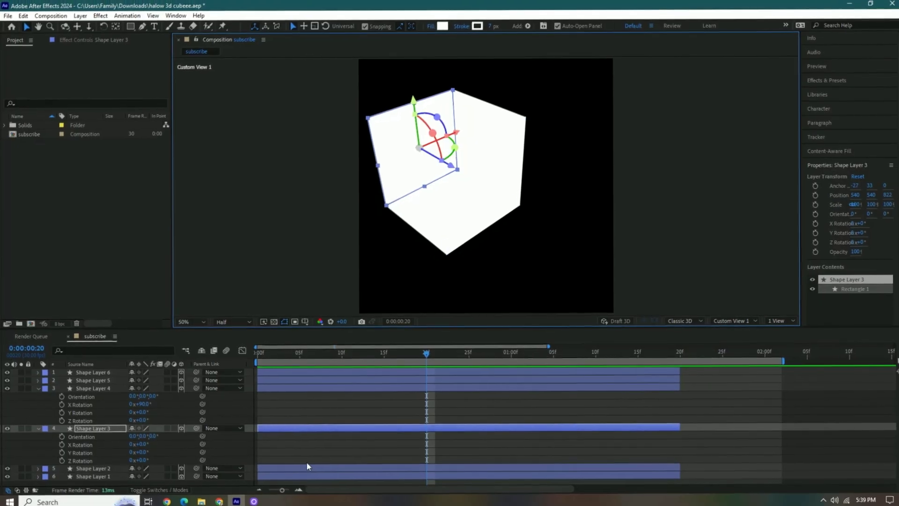
- Set Shape Layer 2's Y Rotation to 90° and snap it into place as the cube's left face
{"action": "left_click", "coordinate": [273, 469]}
{"action": "key", "text": "r"}
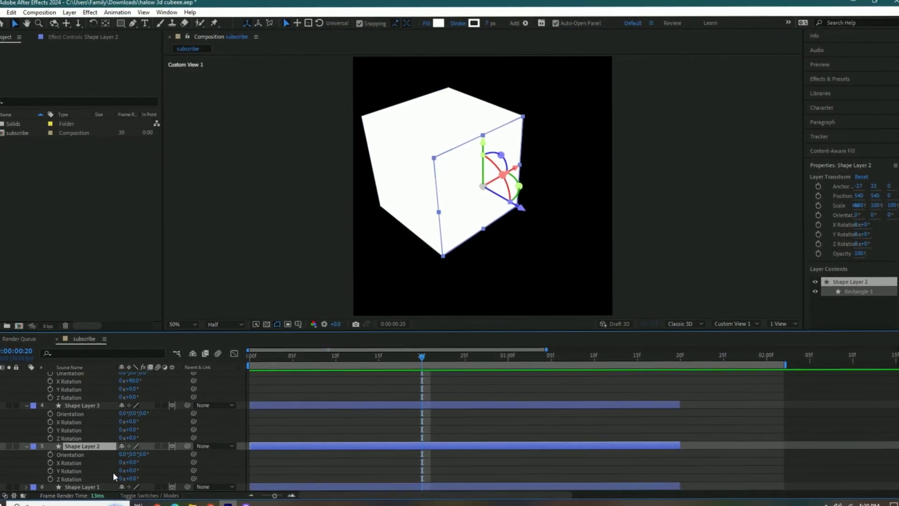
{"action": "key", "text": "ctrl+z"}
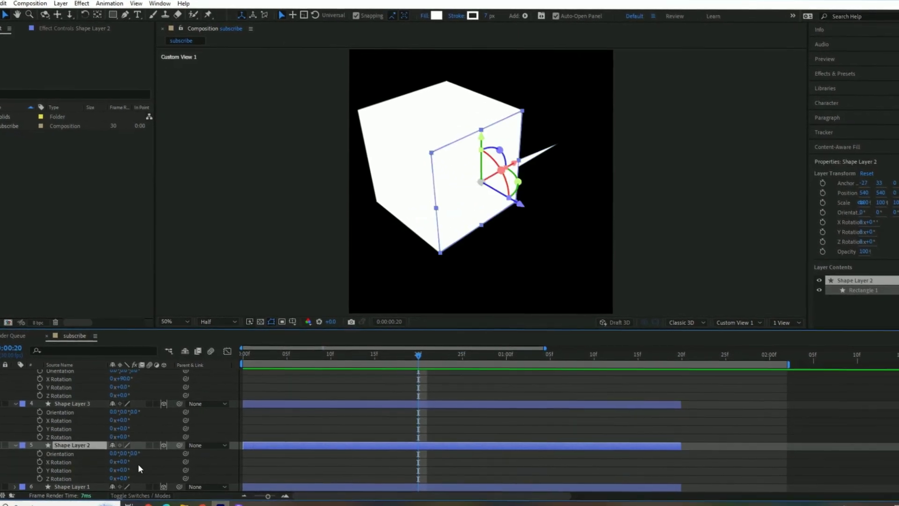
{"action": "left_click", "coordinate": [126, 468]}
{"action": "type", "text": "90"}
{"action": "key", "text": "Return"}
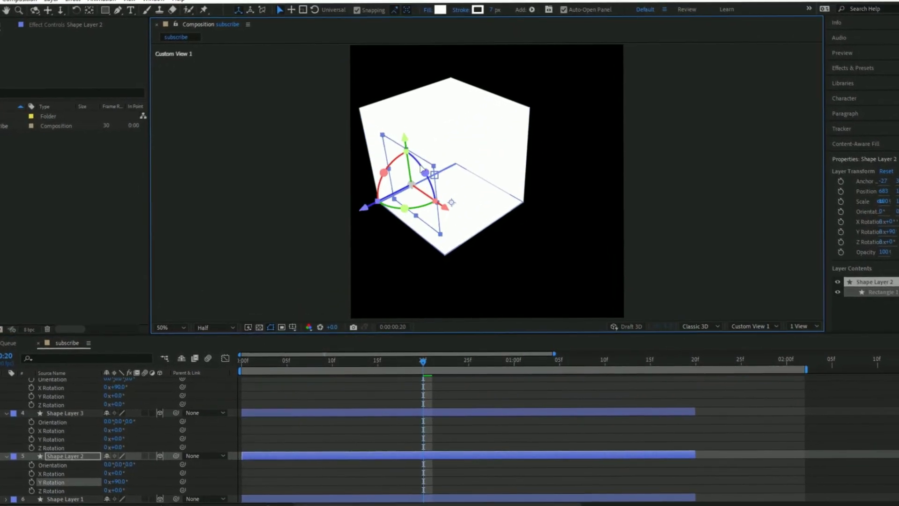
{"action": "left_click_drag", "start_coordinate": [425, 156], "coordinate": [426, 149]}
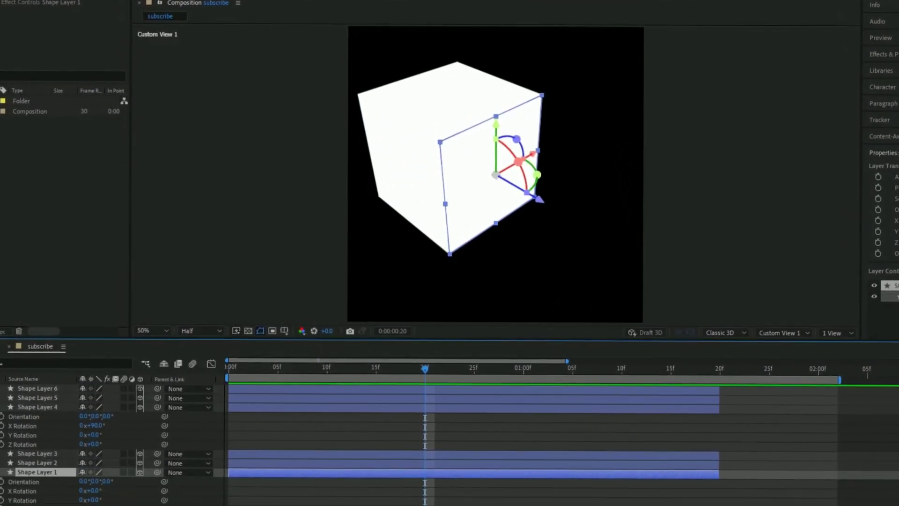
- Set Shape Layer 1's X Rotation to 90° and snap it onto the upper edges as the cube's top face
{"action": "type", "text": "90"}
{"action": "key", "text": "Return"}
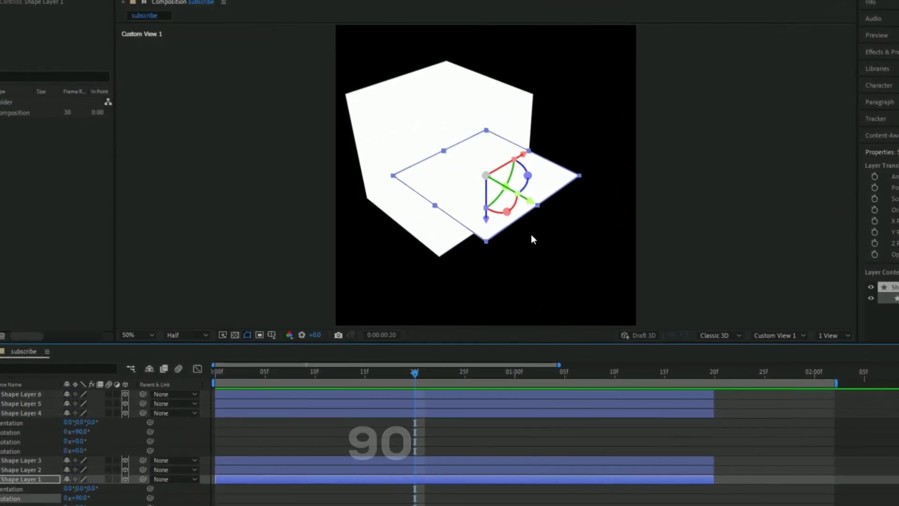
{"action": "left_click_drag", "start_coordinate": [486, 235], "coordinate": [424, 146]}
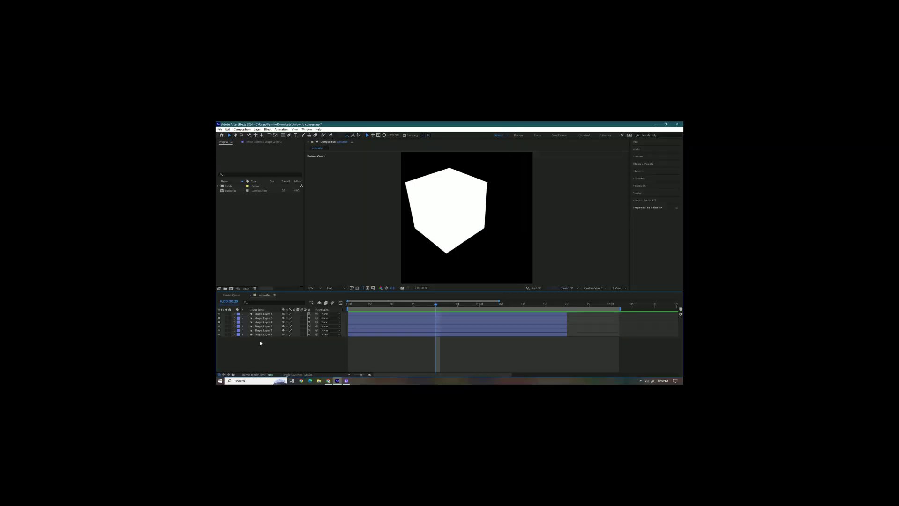
- Set the fill of Shape Layer 6, the cube's front face, to None
{"action": "left_click", "coordinate": [261, 314]}
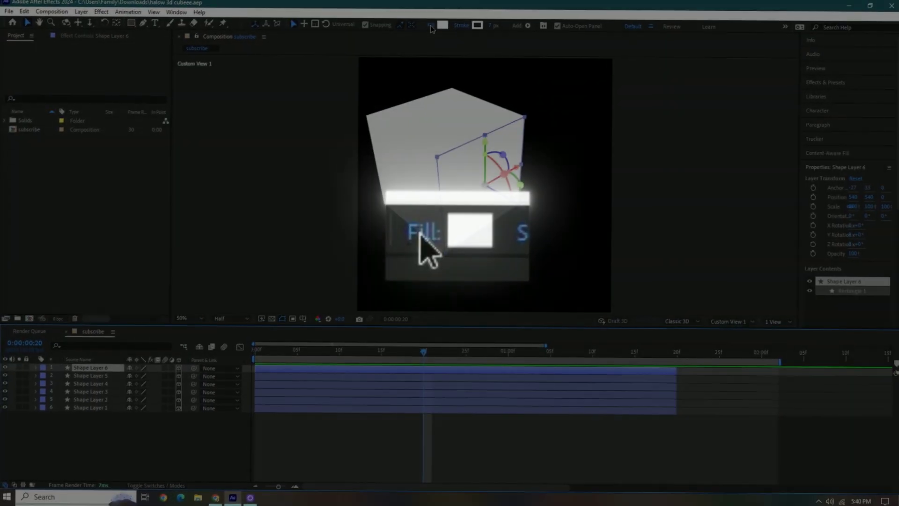
{"action": "left_click", "coordinate": [432, 29]}
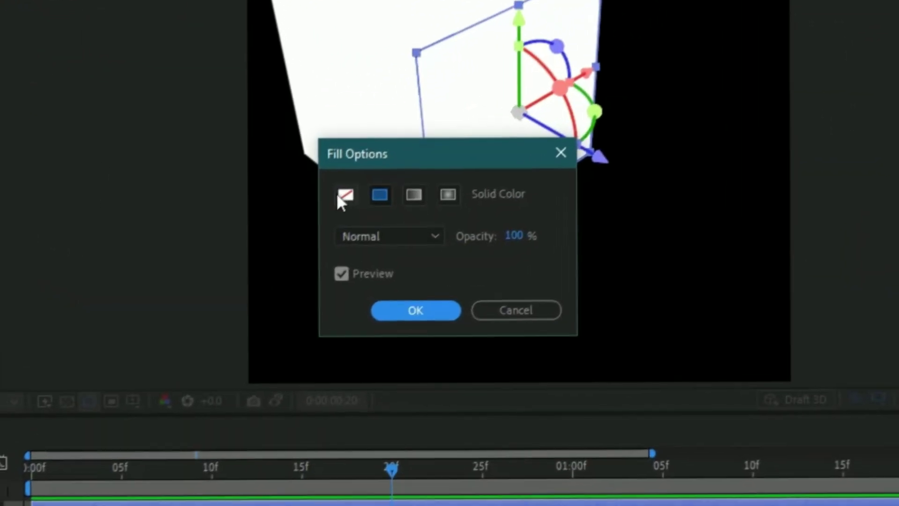
{"action": "left_click", "coordinate": [339, 190]}
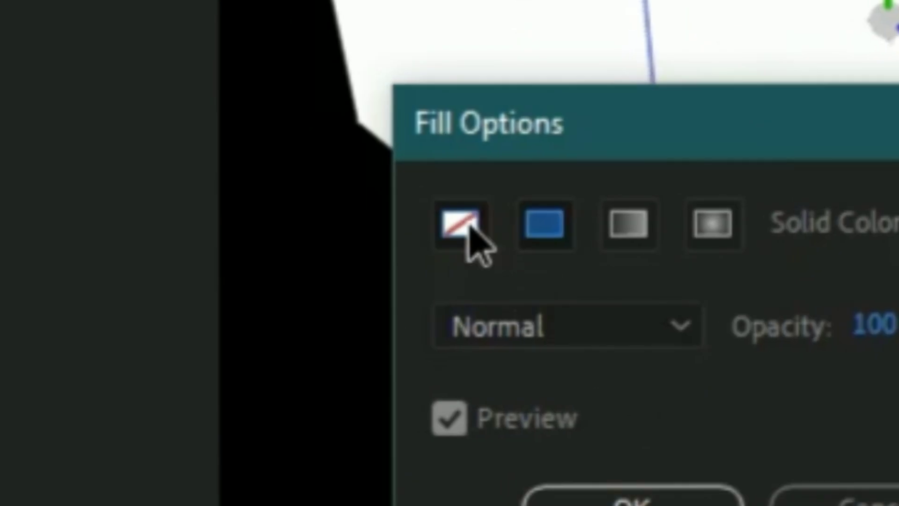
{"action": "left_click", "coordinate": [407, 310]}
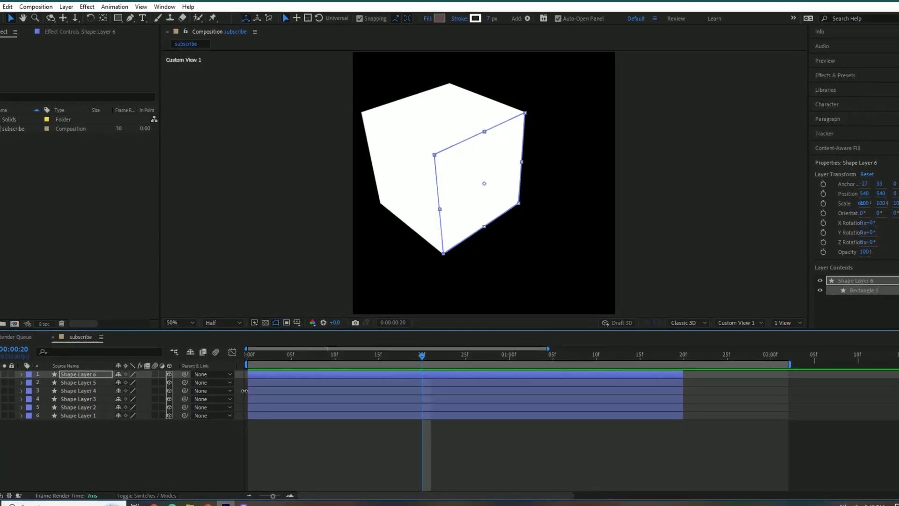
- Set the fill of the remaining five cube faces, Shape Layers 5 through 1, to None so only their strokes stay
{"action": "left_click", "coordinate": [410, 129]}
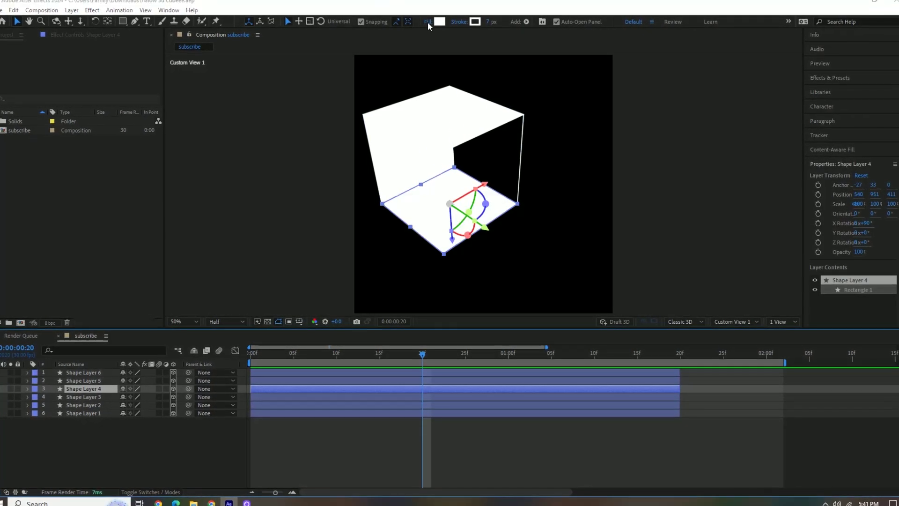
{"action": "left_click", "coordinate": [404, 220]}
{"action": "left_click", "coordinate": [434, 278]}
{"action": "left_click", "coordinate": [415, 397]}
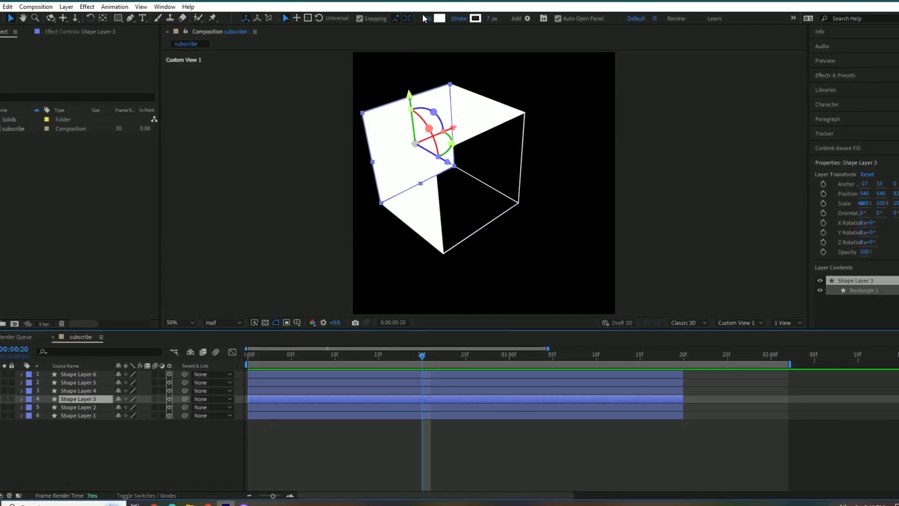
{"action": "left_click", "coordinate": [424, 18]}
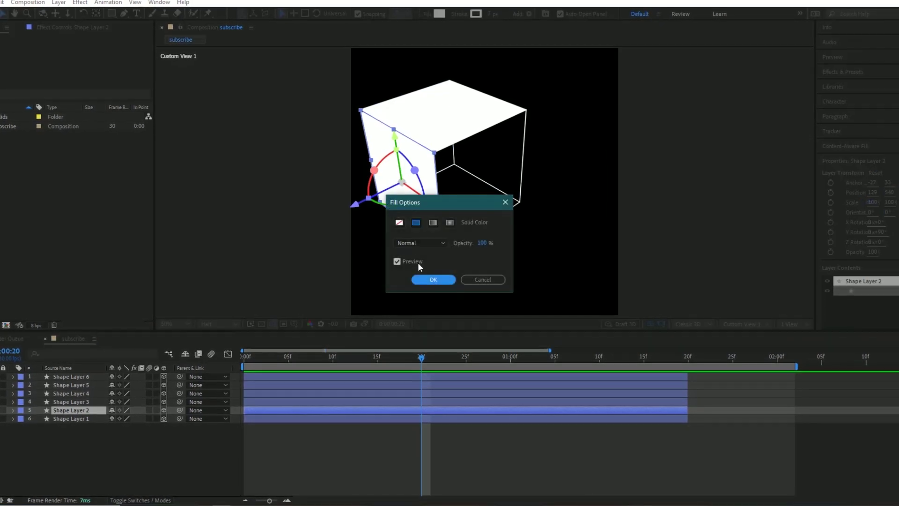
{"action": "left_click", "coordinate": [468, 421]}
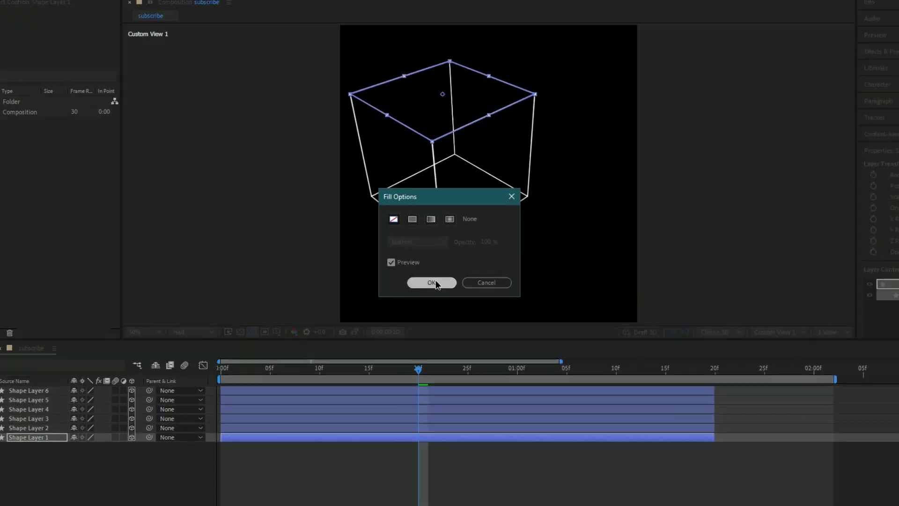
{"action": "left_click", "coordinate": [433, 280]}
{"action": "left_click", "coordinate": [500, 433]}
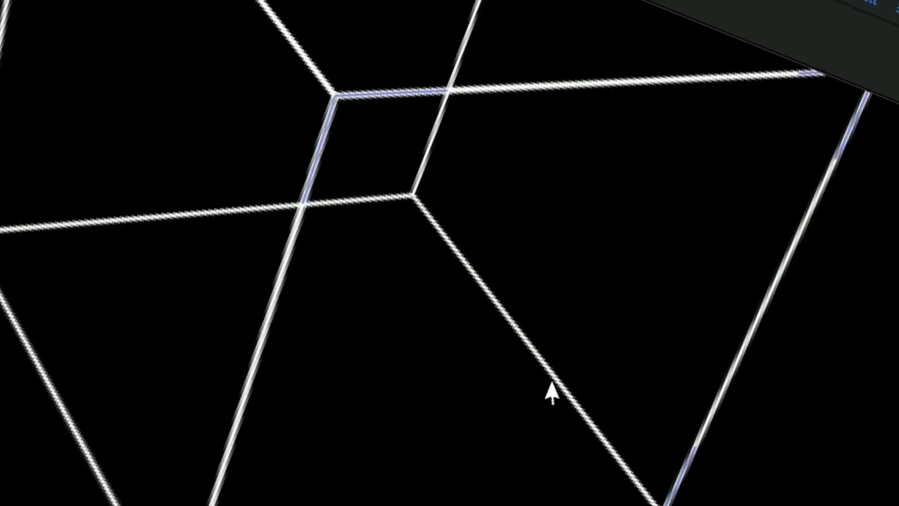
{"action": "scroll", "coordinate": [552, 383], "scroll_direction": "down", "scroll_amount": 2}
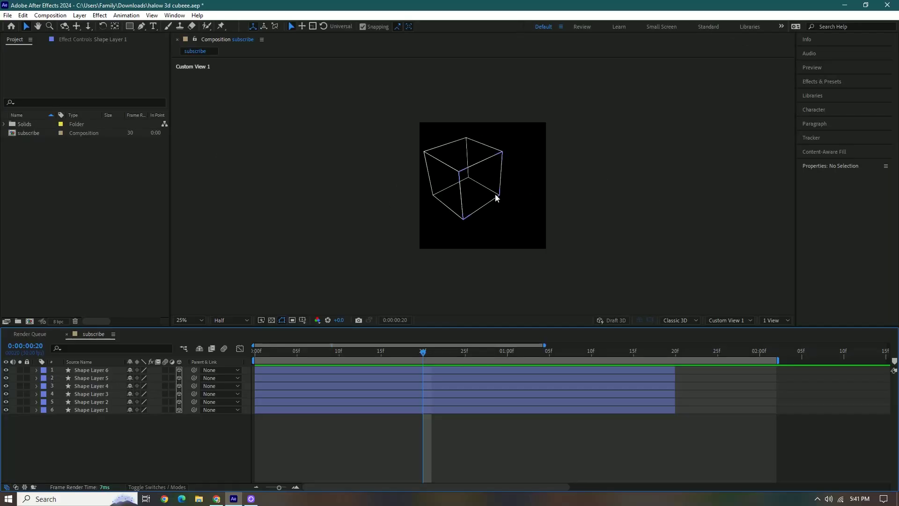
{"action": "scroll", "coordinate": [551, 383], "scroll_direction": "up", "scroll_amount": 2}
{"action": "scroll", "coordinate": [552, 383], "scroll_direction": "down", "scroll_amount": 1}
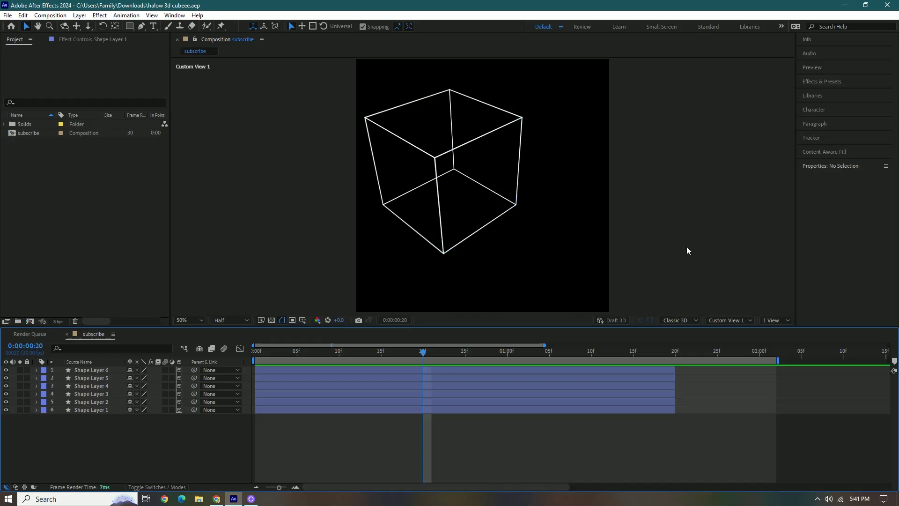
- Switch the 3D view to Active Camera (Default) and add a null object to the composition
{"action": "left_click", "coordinate": [741, 321]}
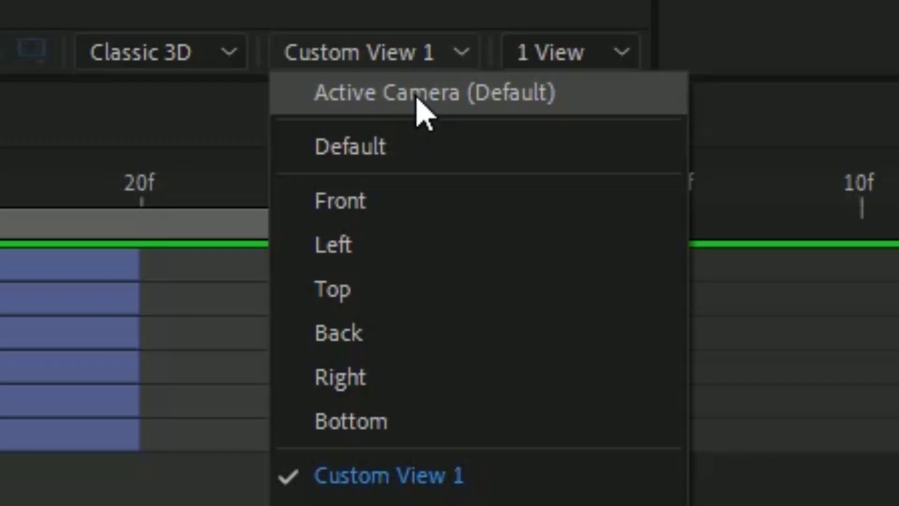
{"action": "left_click", "coordinate": [417, 99]}
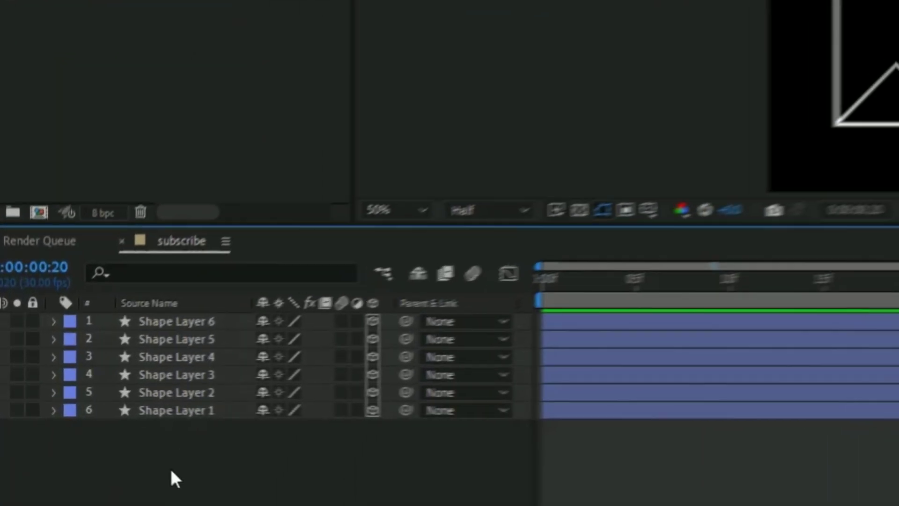
{"action": "right_click", "coordinate": [99, 424]}
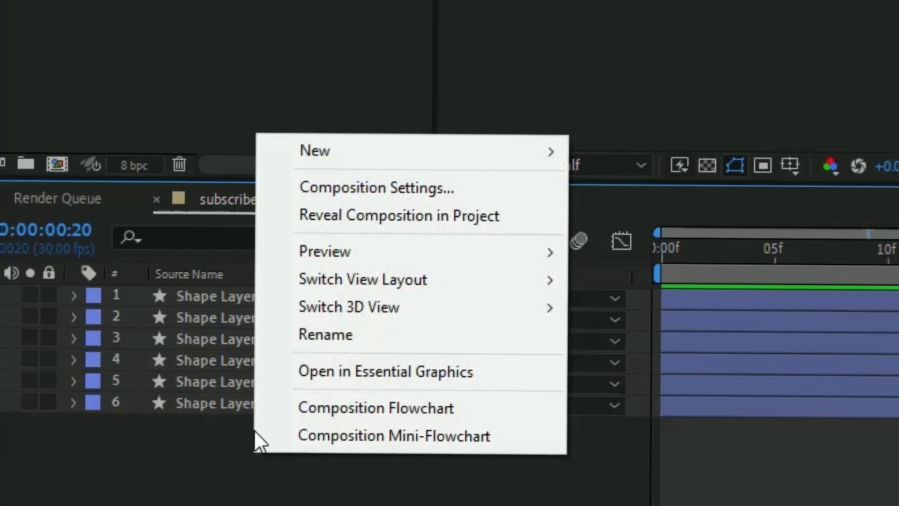
{"action": "mouse_move", "coordinate": [384, 151]}
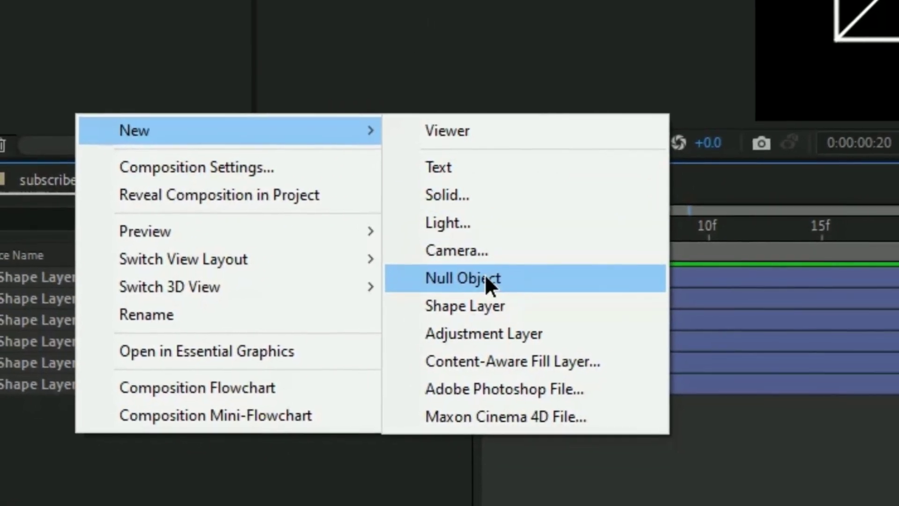
{"action": "left_click", "coordinate": [568, 295]}
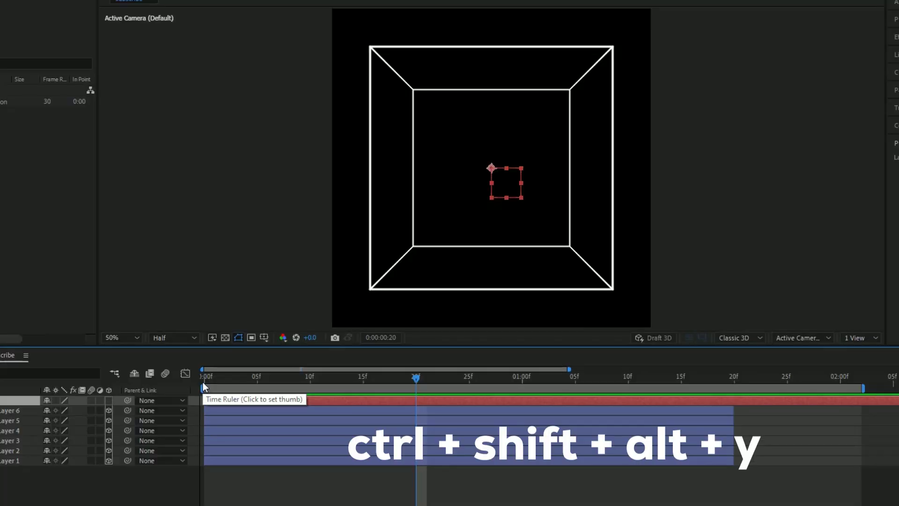
{"action": "key", "text": "ctrl+shift+alt+y"}
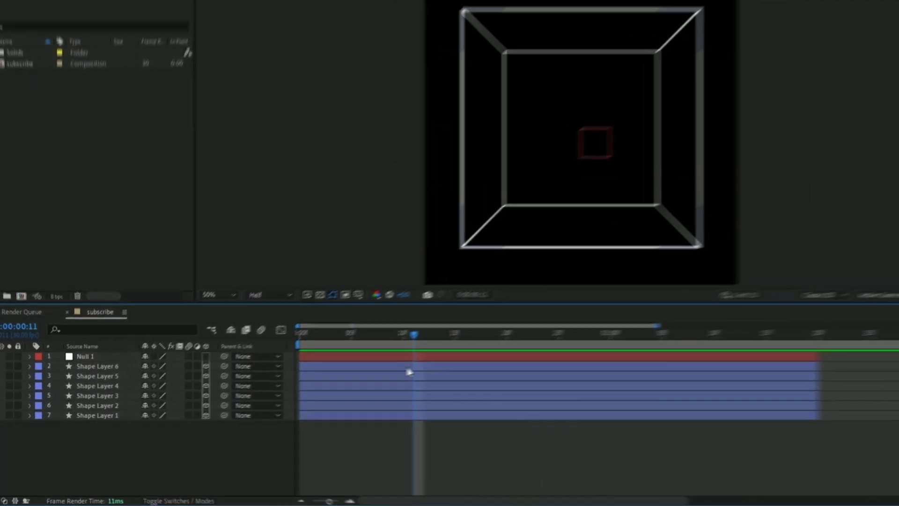
- Parent all six shape layers of the cube to Null 1
{"action": "left_click", "coordinate": [341, 374]}
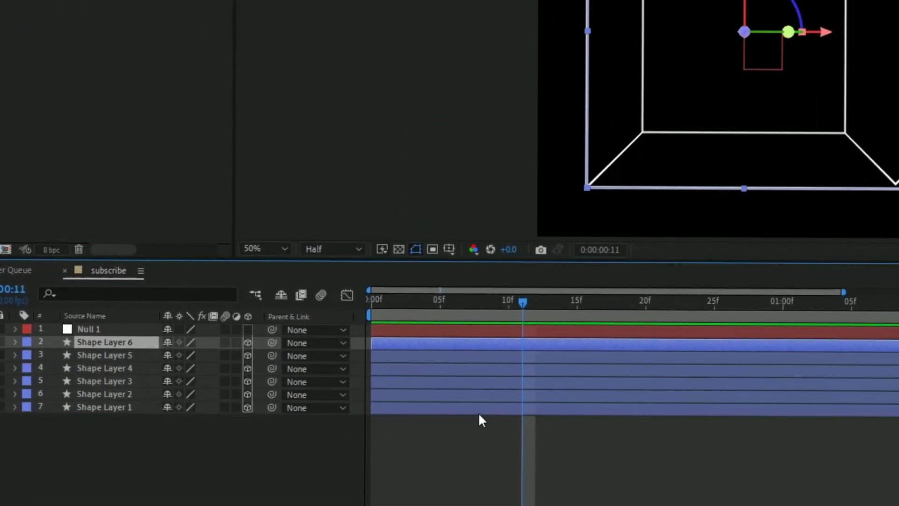
{"action": "left_click", "coordinate": [478, 412], "text": "shift"}
{"action": "left_click_drag", "start_coordinate": [271, 342], "coordinate": [104, 330]}
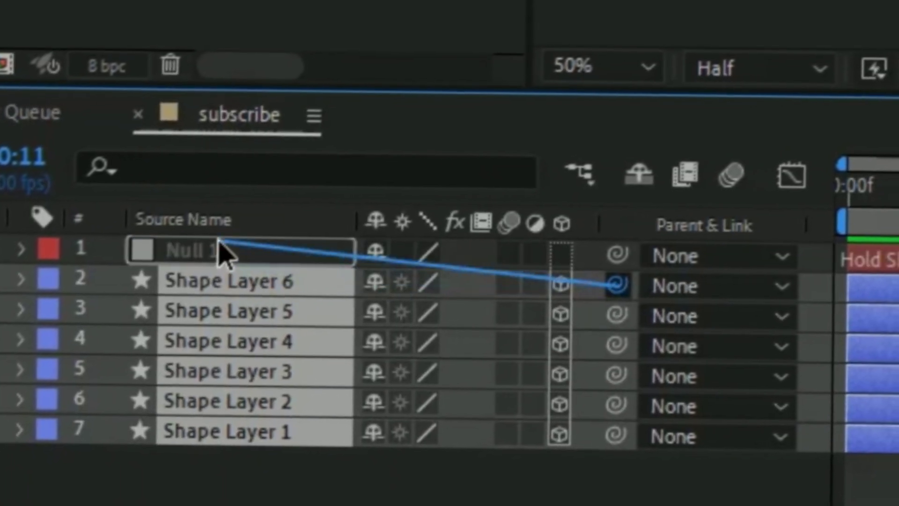
{"action": "left_click_drag", "start_coordinate": [219, 247], "coordinate": [213, 251]}
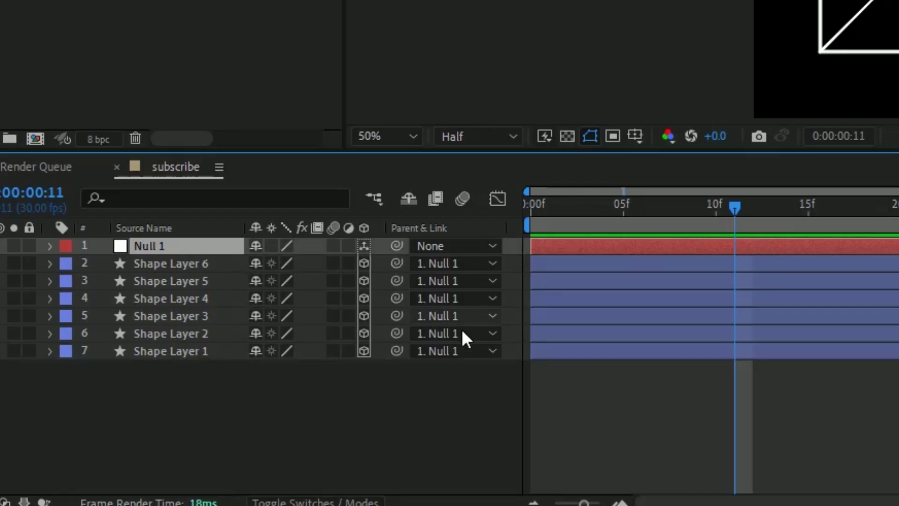
- Using Custom View 1, move Null 1's anchor point along Z to about 477 at the cube's centre, and return to Active Camera (Default)
{"action": "key", "text": "r"}
{"action": "left_click_drag", "start_coordinate": [291, 278], "coordinate": [361, 278]}
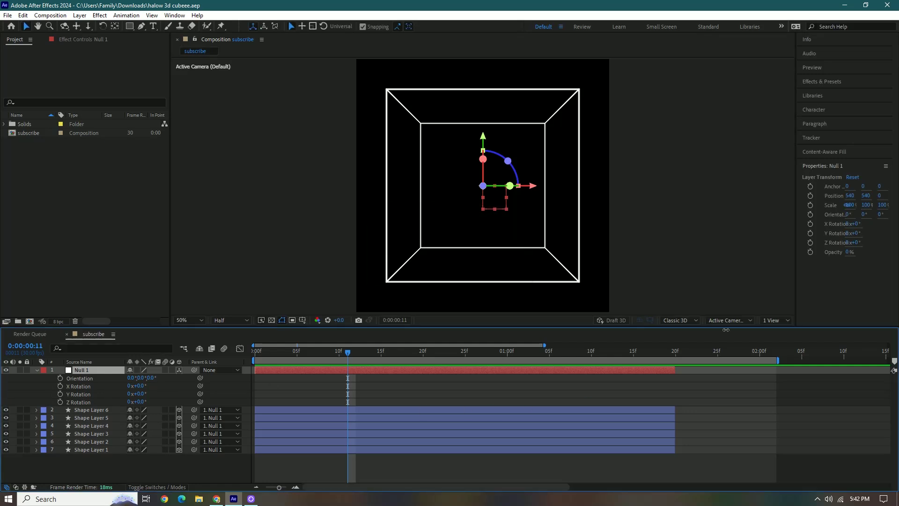
{"action": "left_click", "coordinate": [745, 321]}
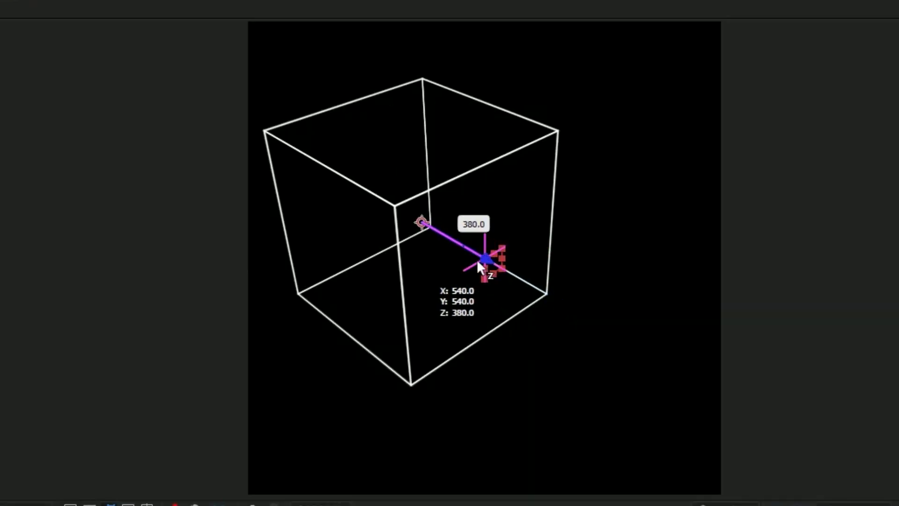
{"action": "left_click_drag", "start_coordinate": [463, 255], "coordinate": [459, 256]}
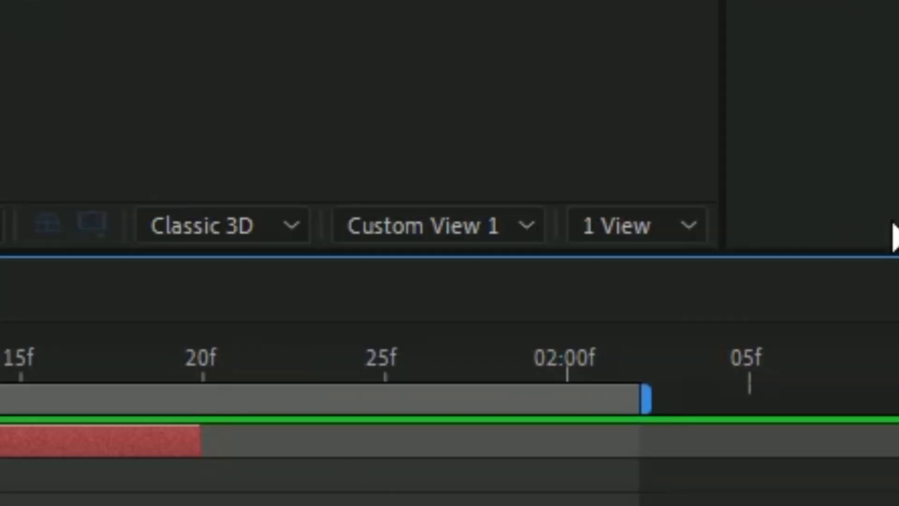
{"action": "left_click", "coordinate": [445, 230]}
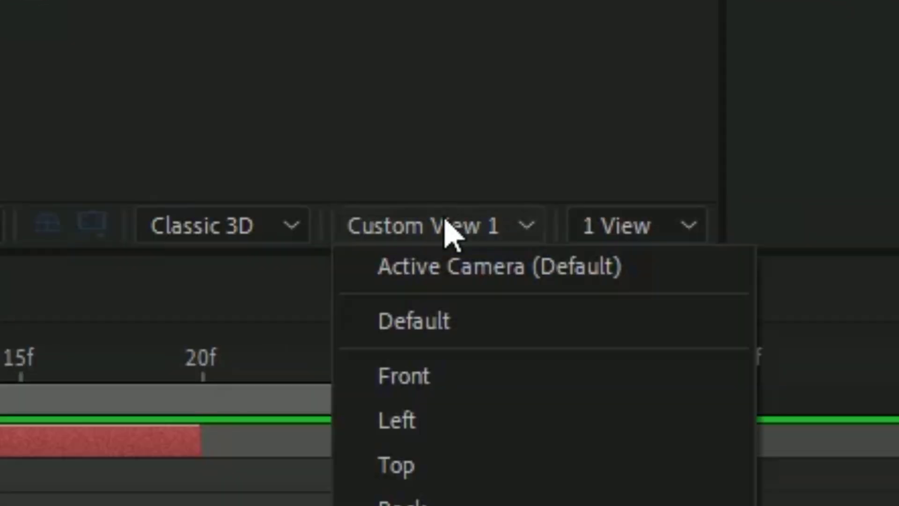
{"action": "left_click", "coordinate": [498, 265]}
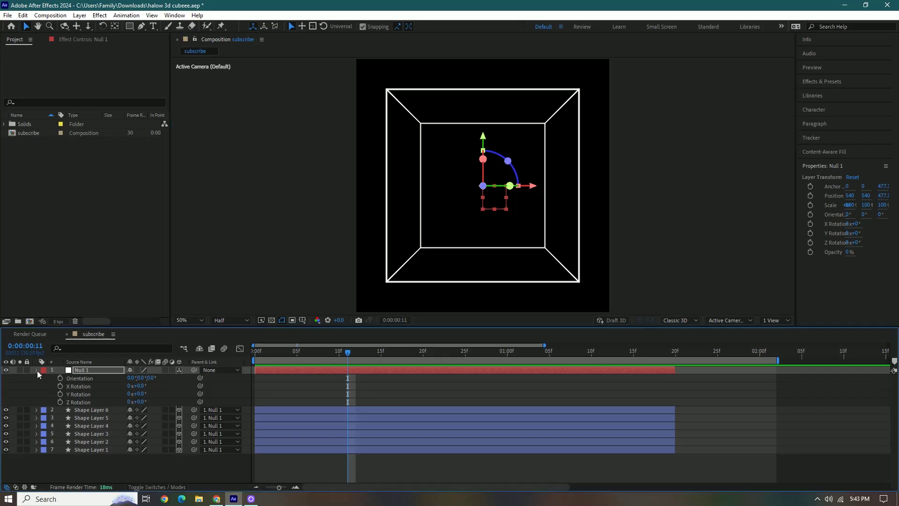
- Add X, Y and Z Rotation keyframes to Null 1 at frame 2
{"action": "left_click", "coordinate": [36, 370]}
{"action": "key", "text": "r"}
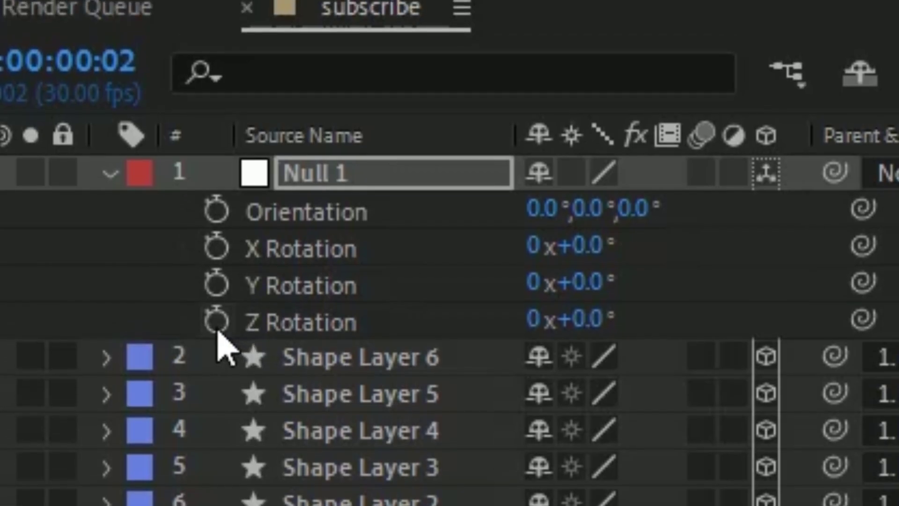
{"action": "left_click", "coordinate": [60, 402]}
{"action": "left_click", "coordinate": [60, 394]}
{"action": "left_click", "coordinate": [60, 386]}
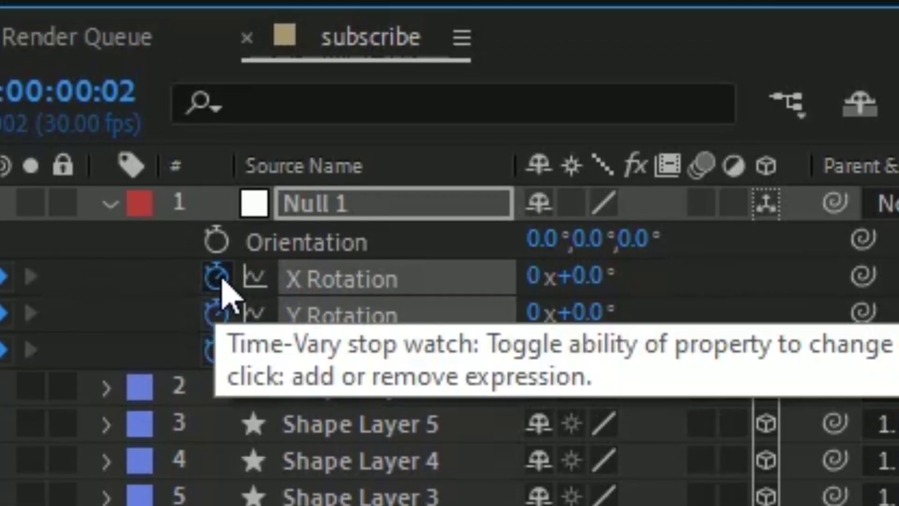
- At frame 16, set Null 1's Y Rotation to 162° and give its X Rotation a slight negative tilt
{"action": "left_click_drag", "start_coordinate": [552, 225], "coordinate": [472, 216]}
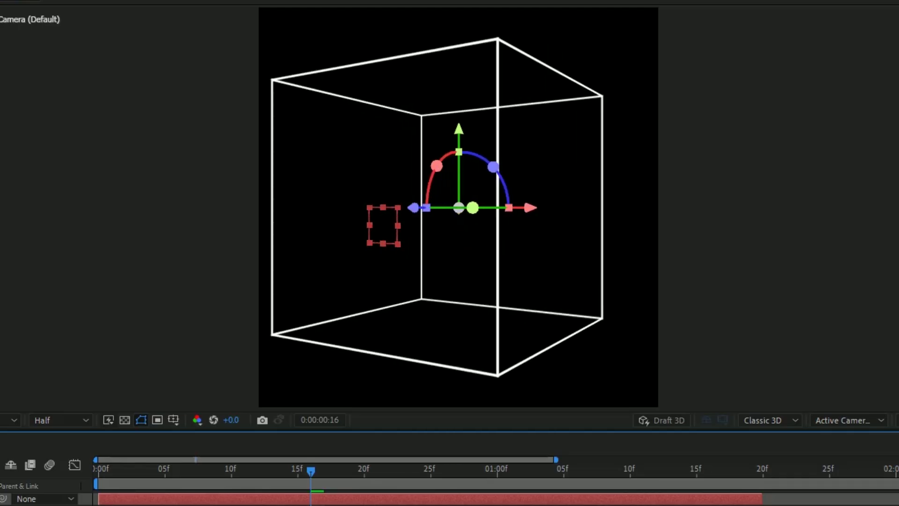
{"action": "left_click_drag", "start_coordinate": [82, 459], "coordinate": [150, 459]}
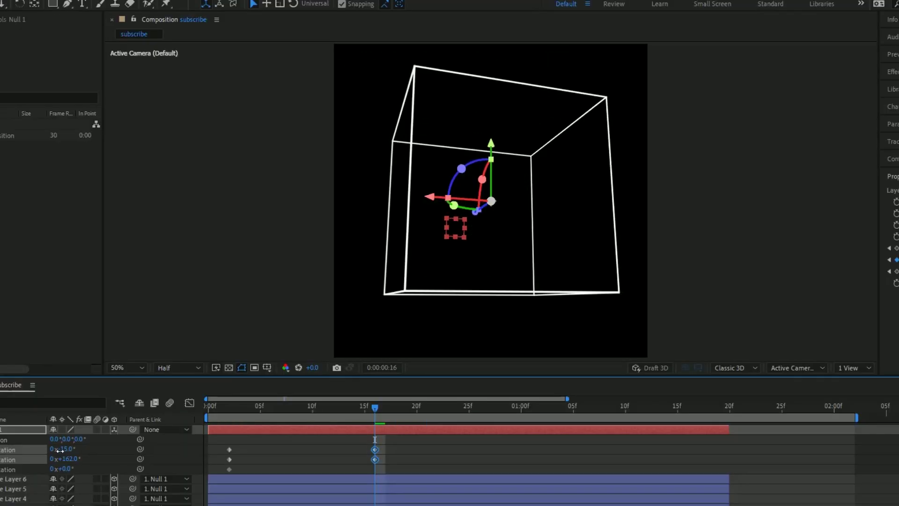
{"action": "left_click", "coordinate": [302, 418]}
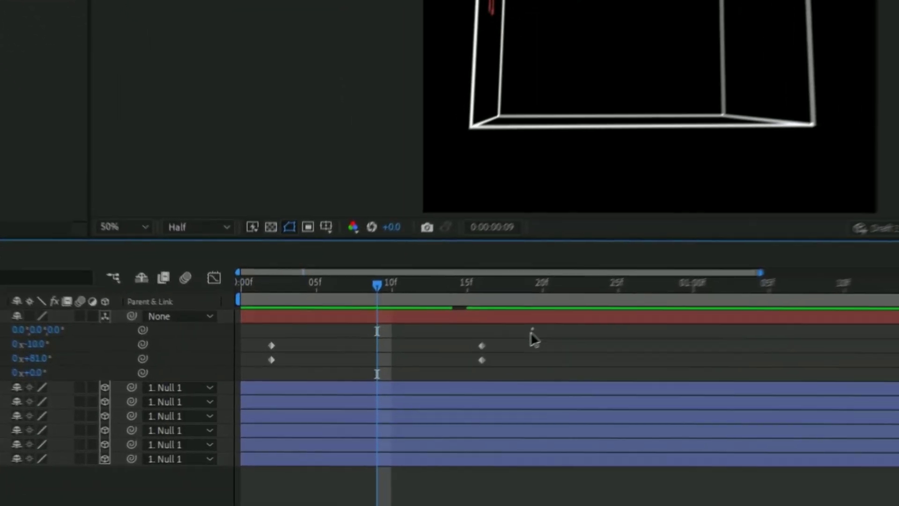
- Apply Easy Ease to all X and Y Rotation keyframes of Null 1
{"action": "left_click_drag", "start_coordinate": [418, 377], "coordinate": [267, 407]}
{"action": "left_click_drag", "start_coordinate": [267, 371], "coordinate": [266, 351]}
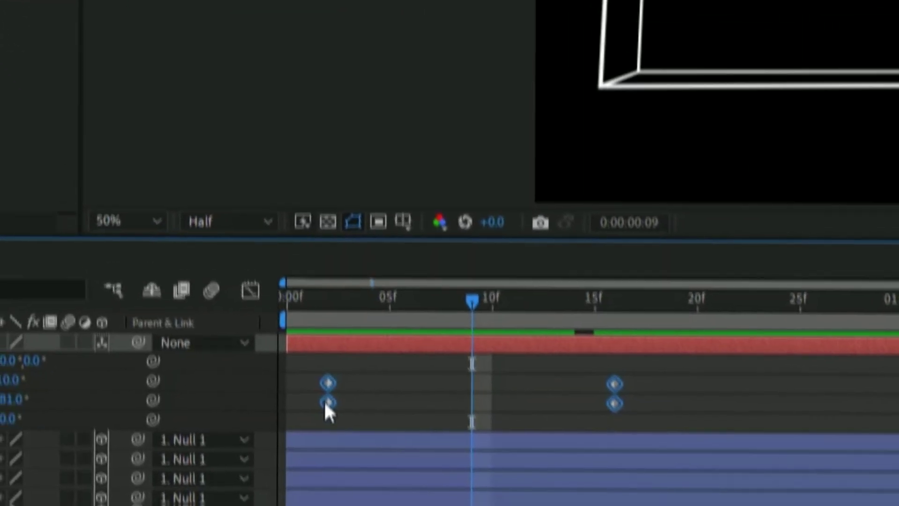
{"action": "right_click", "coordinate": [278, 341]}
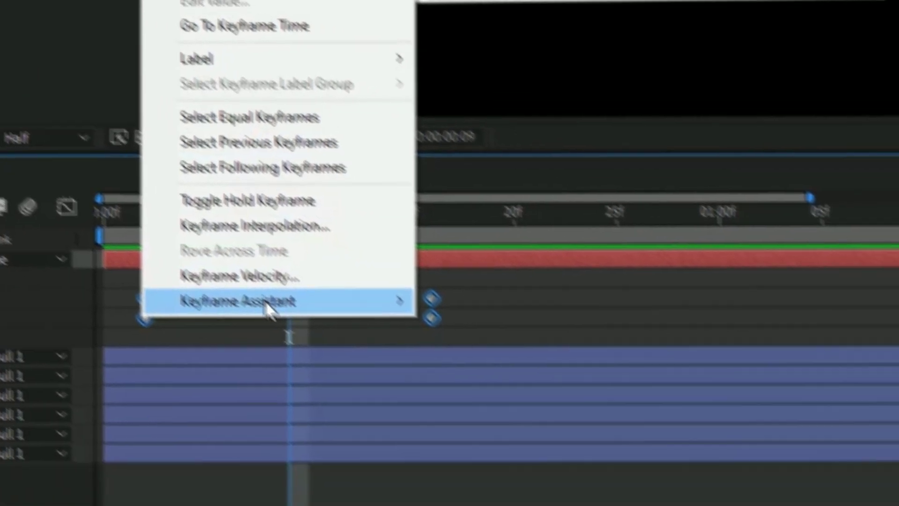
{"action": "mouse_move", "coordinate": [269, 306]}
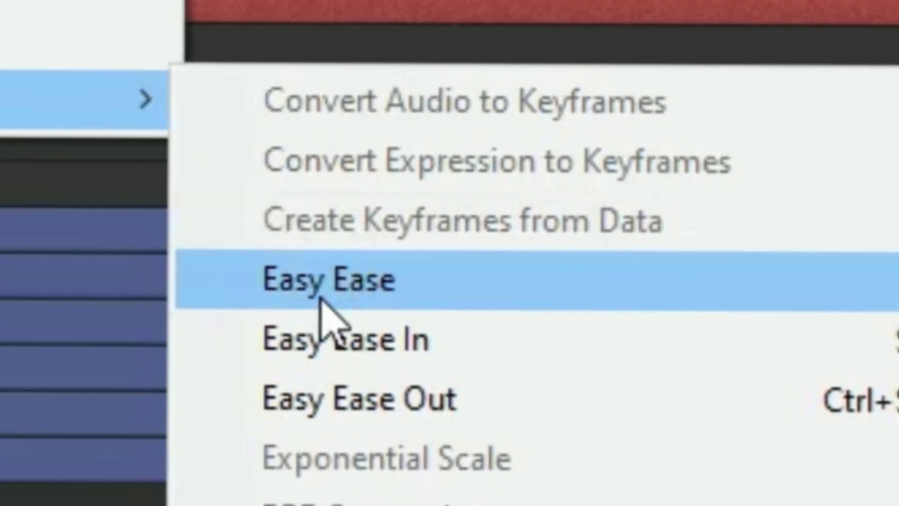
{"action": "left_click", "coordinate": [475, 377]}
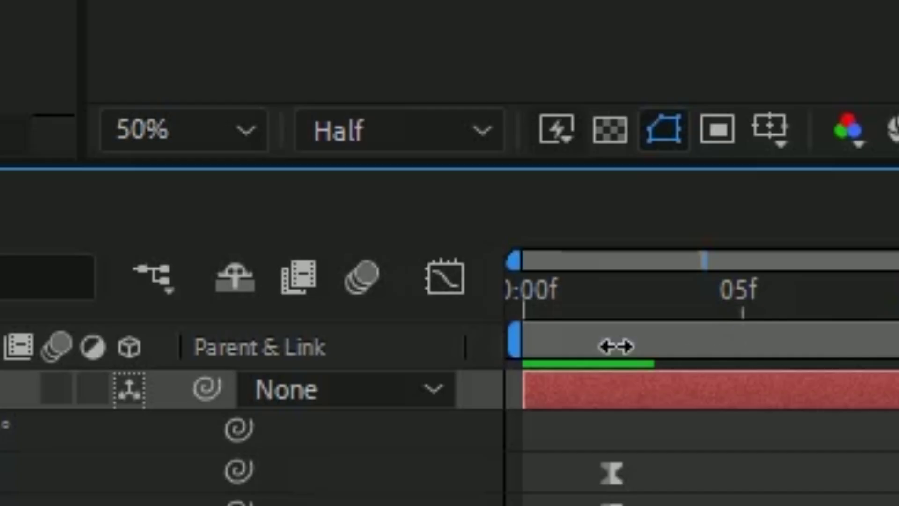
- In the speed graph, extend Null 1's X Rotation ease handles inward to about frames 7 and 11 for a sharper mid-motion peak
{"action": "left_click", "coordinate": [445, 276]}
{"action": "left_click", "coordinate": [560, 504]}
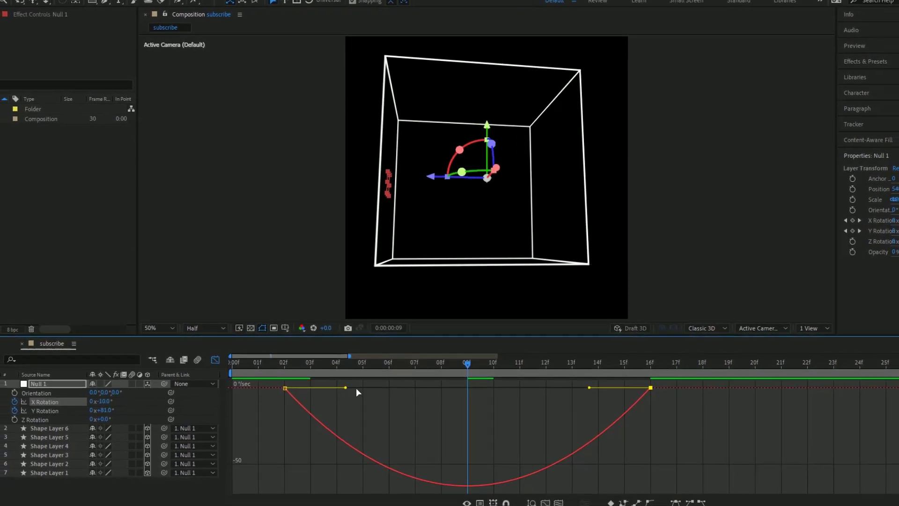
{"action": "left_click_drag", "start_coordinate": [345, 387], "coordinate": [423, 387]}
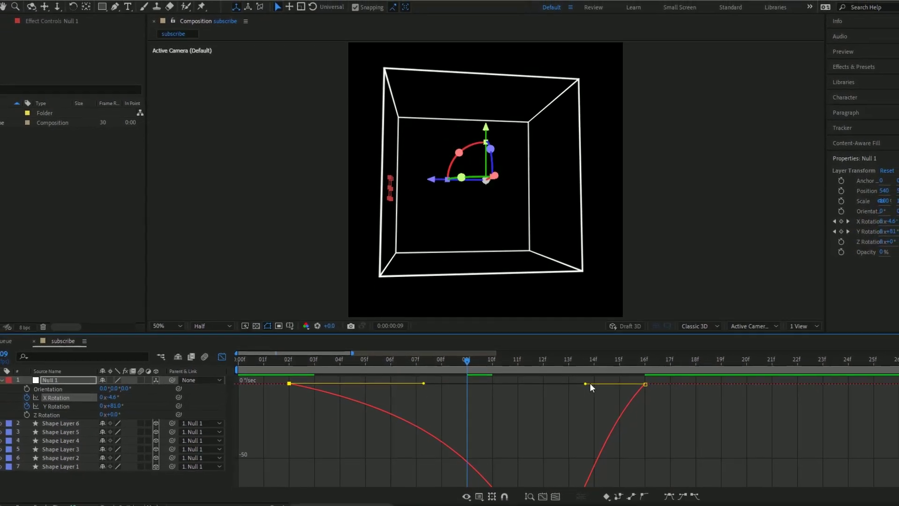
{"action": "left_click_drag", "start_coordinate": [586, 383], "coordinate": [511, 386]}
{"action": "key", "text": "shift+F3"}
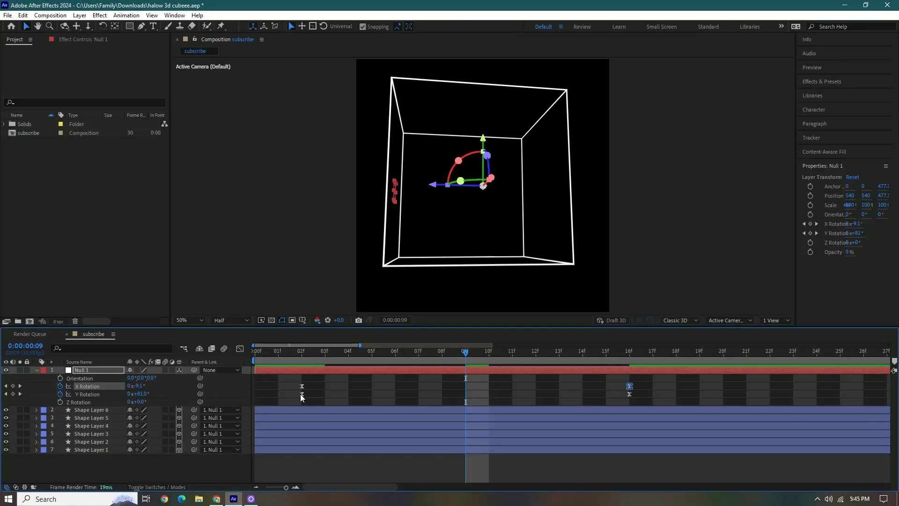
- In the speed graph, extend Null 1's Y Rotation ease handles inward to about frames 7 and 11, then preview the animation
{"action": "left_click", "coordinate": [302, 393]}
{"action": "key", "text": "shift+F3"}
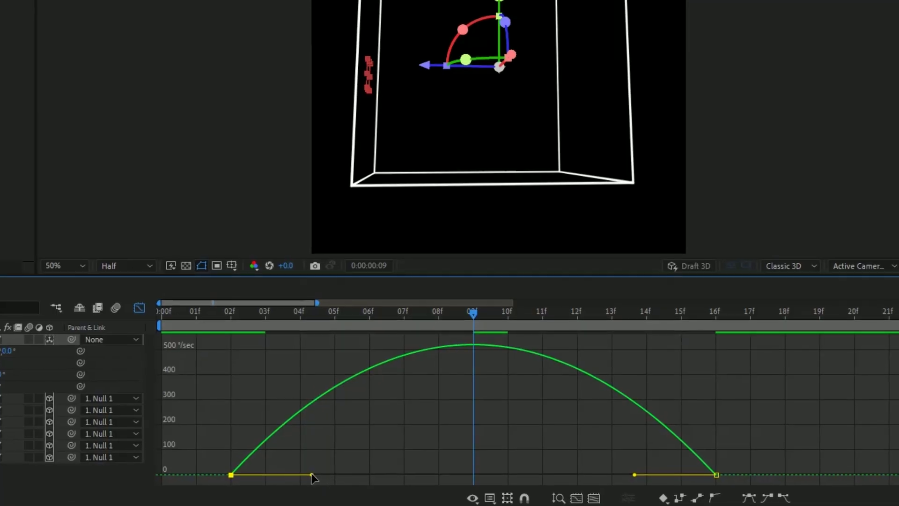
{"action": "left_click_drag", "start_coordinate": [360, 460], "coordinate": [427, 460]}
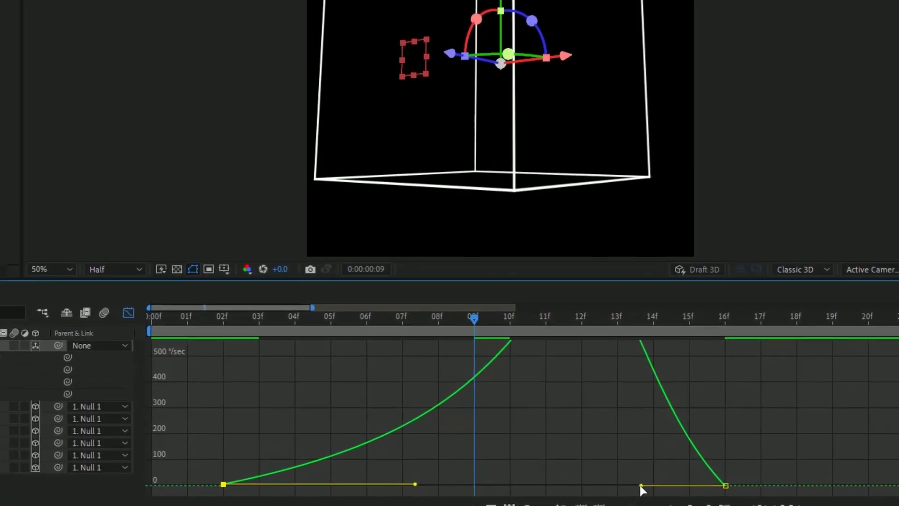
{"action": "left_click_drag", "start_coordinate": [638, 479], "coordinate": [542, 482]}
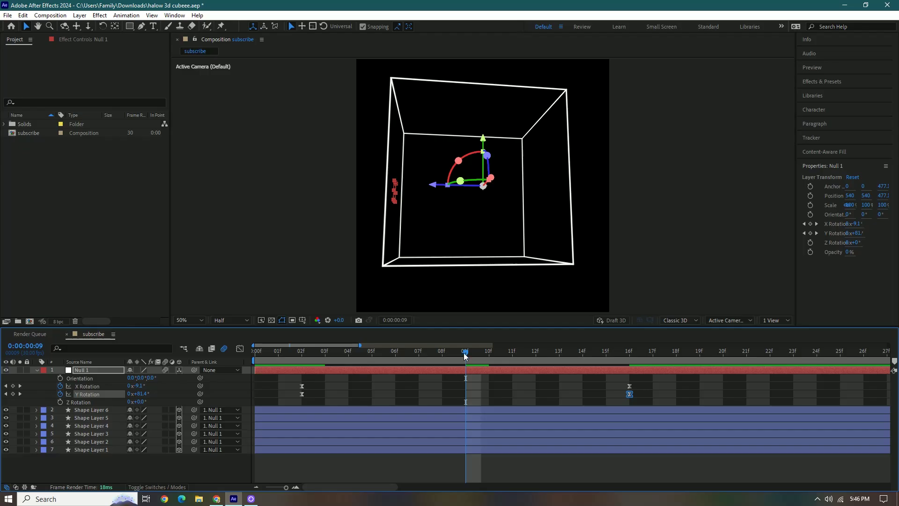
{"action": "key", "text": "space"}
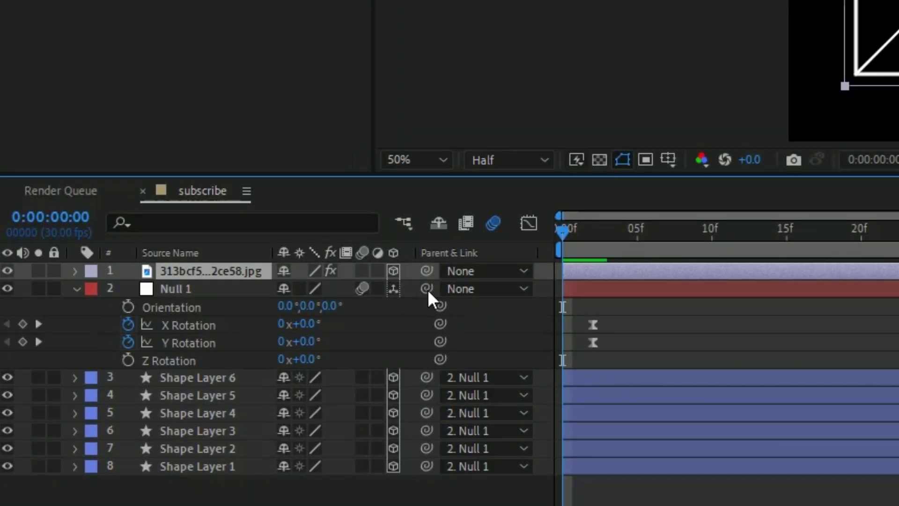
- Parent the emoji image layer to Null 1 and check how it follows the cube's rotation across the timeline
{"action": "left_click_drag", "start_coordinate": [302, 307], "coordinate": [234, 291]}
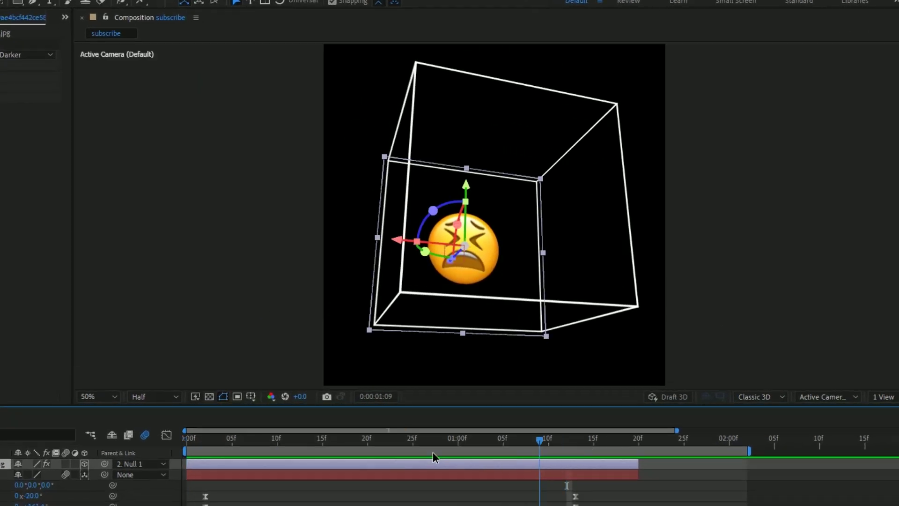
{"action": "left_click_drag", "start_coordinate": [433, 452], "coordinate": [312, 453]}
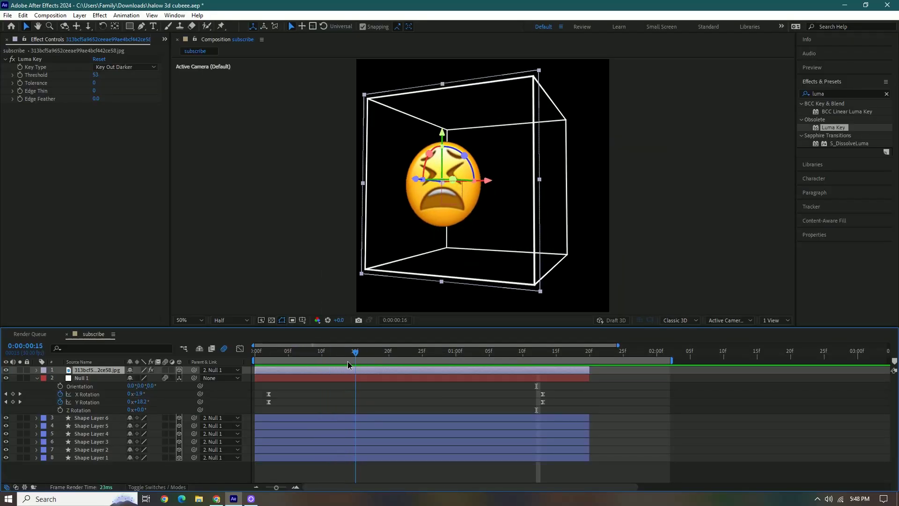
{"action": "left_click_drag", "start_coordinate": [347, 361], "coordinate": [409, 362]}
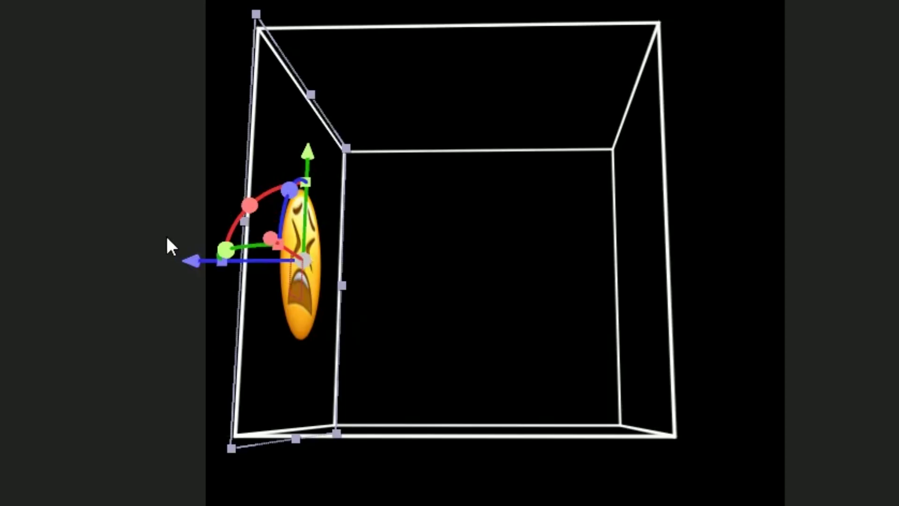
- At frame 23, move the emoji image along its Z axis into the cube's centre and review the rotation
{"action": "left_click_drag", "start_coordinate": [215, 261], "coordinate": [394, 282]}
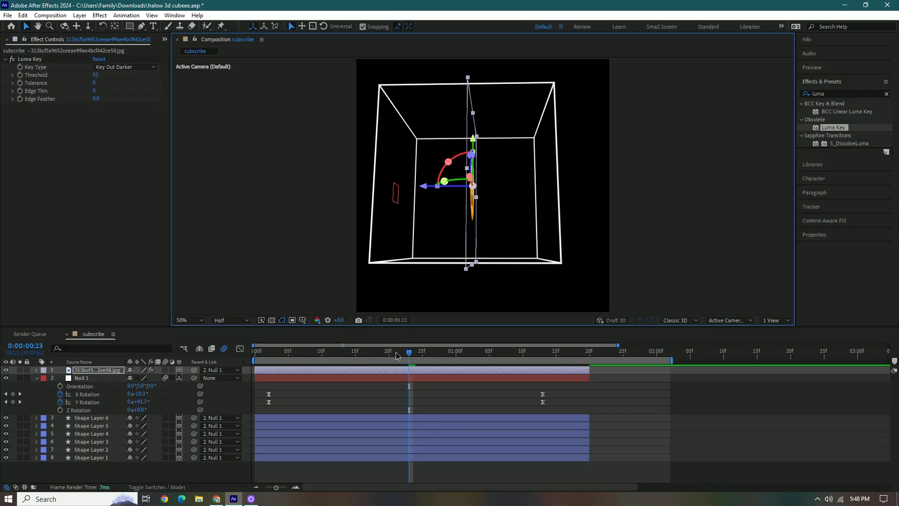
{"action": "left_click_drag", "start_coordinate": [396, 355], "coordinate": [322, 352]}
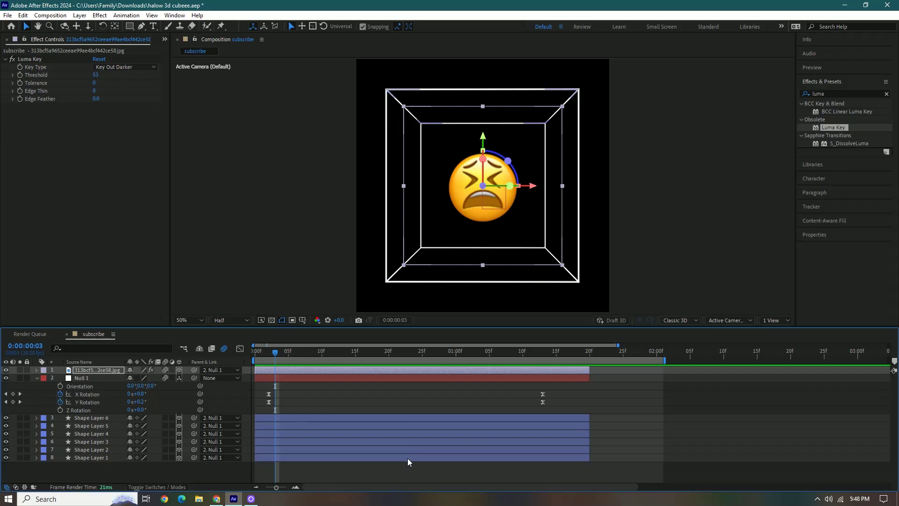
{"action": "key", "text": "space"}
- Pre-compose the emoji image, Null 1 and all six shape layers into one composition with the default settings
{"action": "right_click", "coordinate": [406, 458]}
{"action": "left_click", "coordinate": [456, 397]}
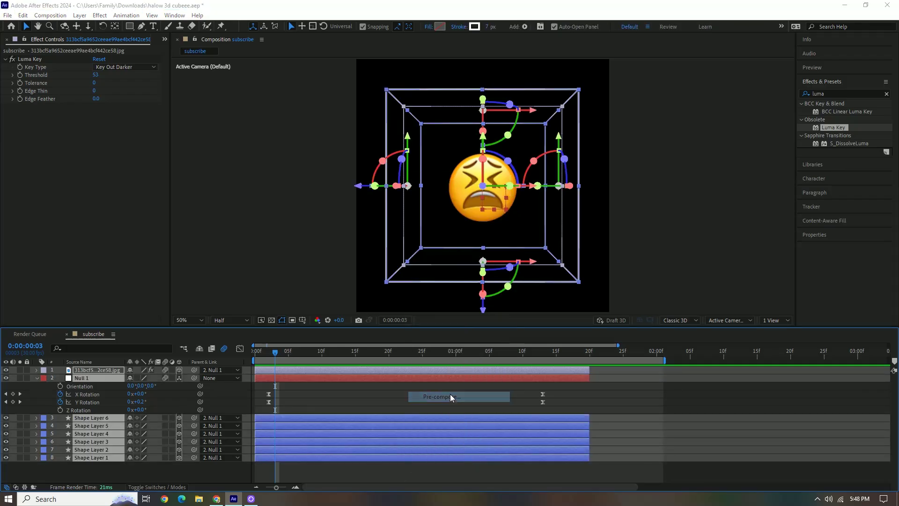
{"action": "left_click", "coordinate": [470, 311]}
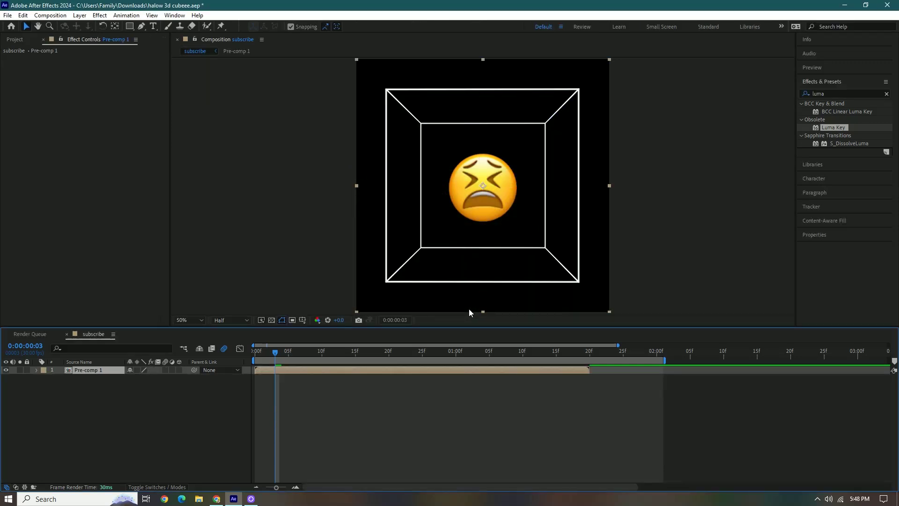
- Search the effects library for "deep"
{"action": "left_click_drag", "start_coordinate": [825, 94], "coordinate": [762, 94]}
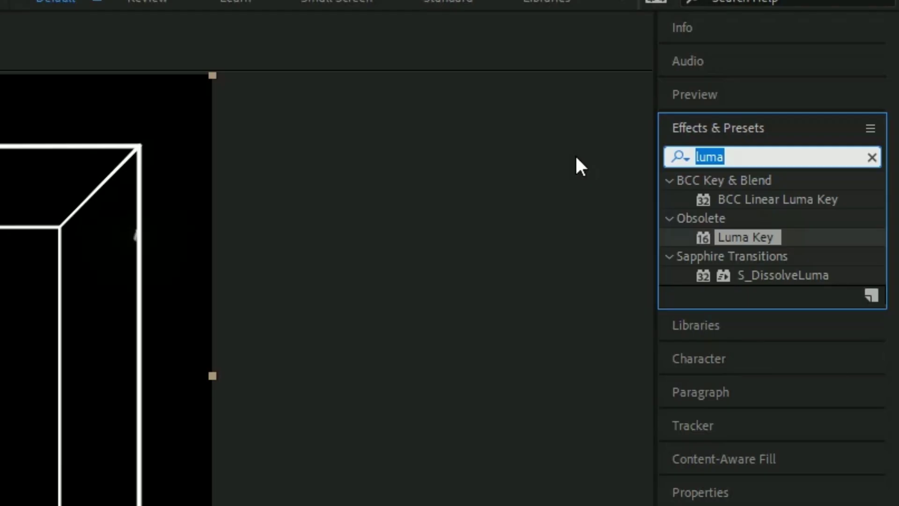
{"action": "type", "text": "deep"}
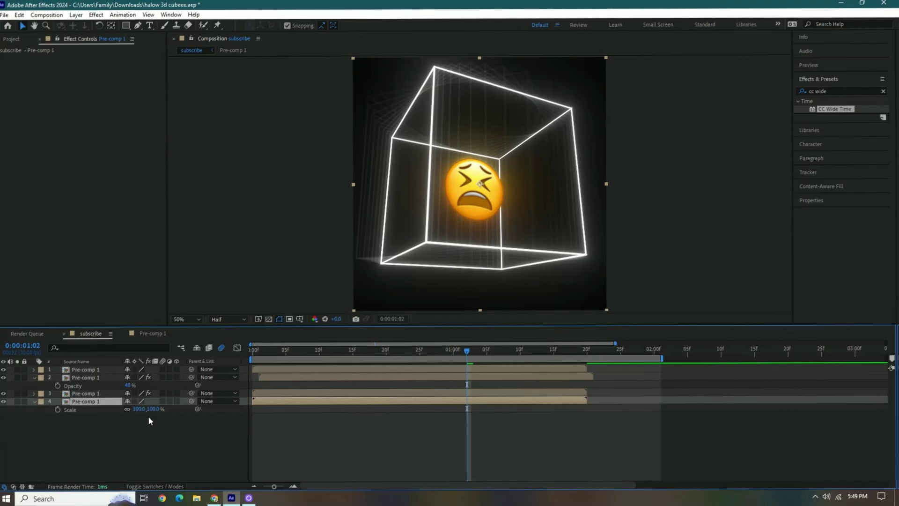
- Scale the lowest Pre-comp 1 layer up to about 308% and reduce its opacity to 18% as a faint background
{"action": "left_click_drag", "start_coordinate": [143, 408], "coordinate": [237, 408]}
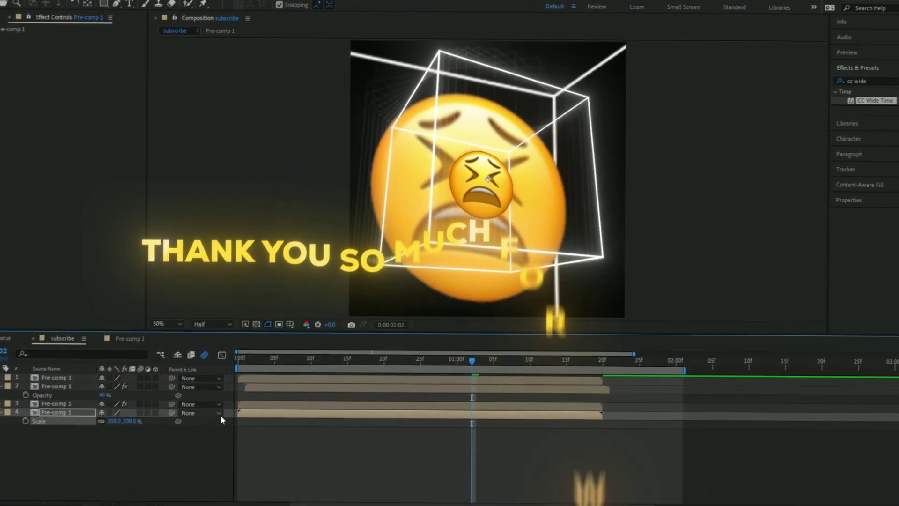
{"action": "key", "text": "t"}
{"action": "left_click_drag", "start_coordinate": [89, 425], "coordinate": [50, 429]}
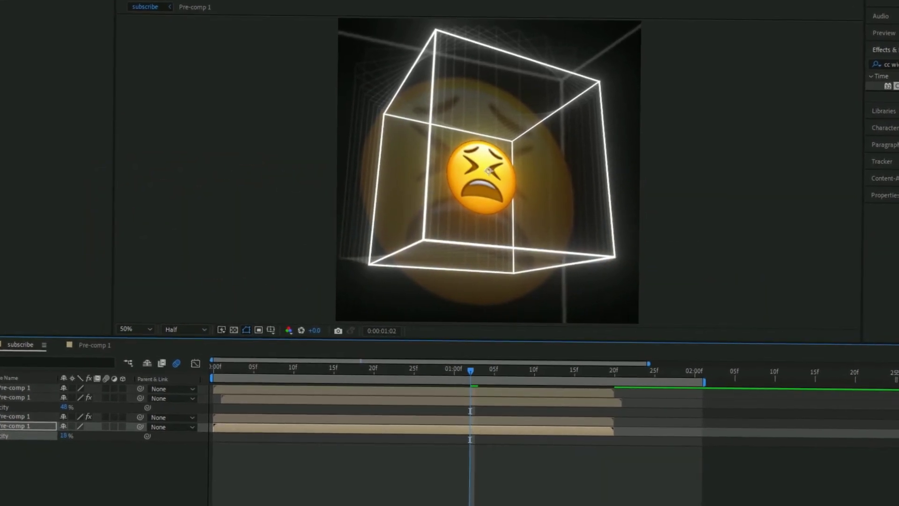
{"action": "left_click", "coordinate": [479, 477]}
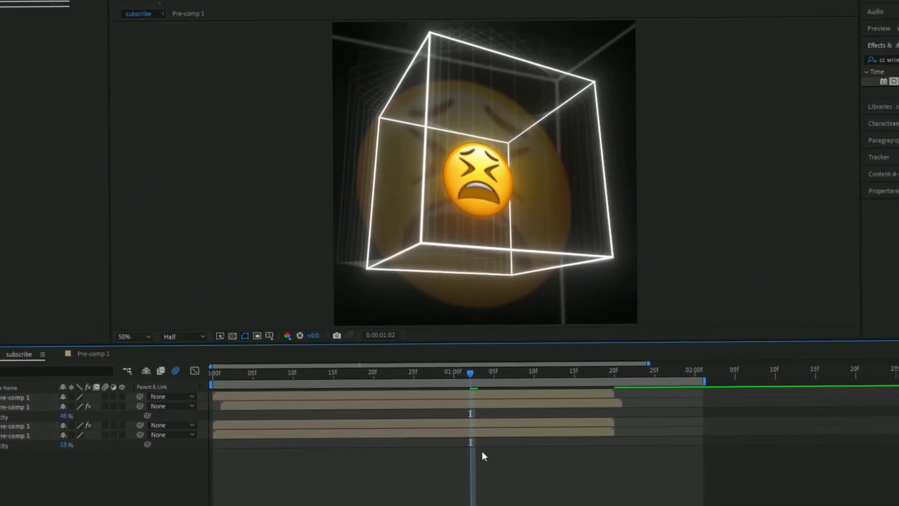